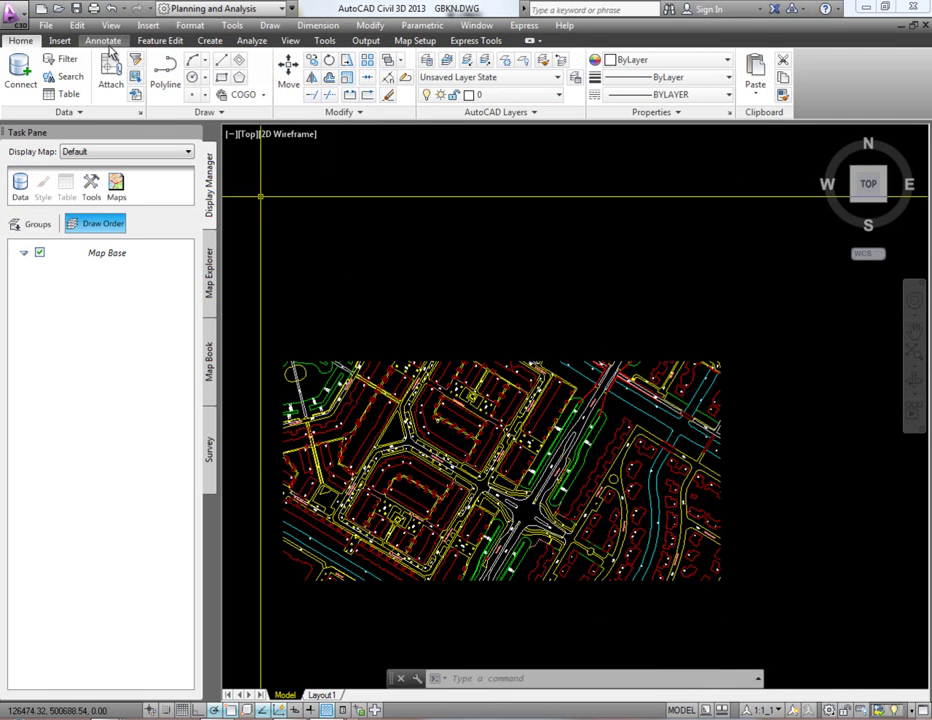
- Draw a rectangle from the map's lower-left corner to its upper-right endpoint, enclosing the whole map
left_click(222, 77)
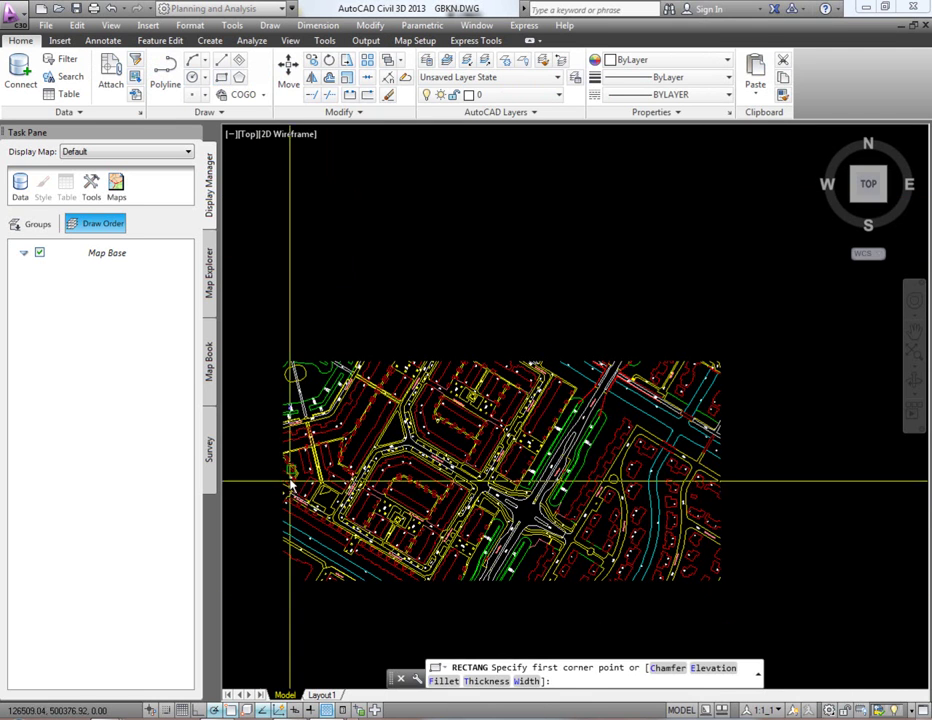
left_click(285, 583)
scroll(718, 375, "up", 5)
scroll(725, 349, "up", 2)
scroll(680, 300, "up", 2)
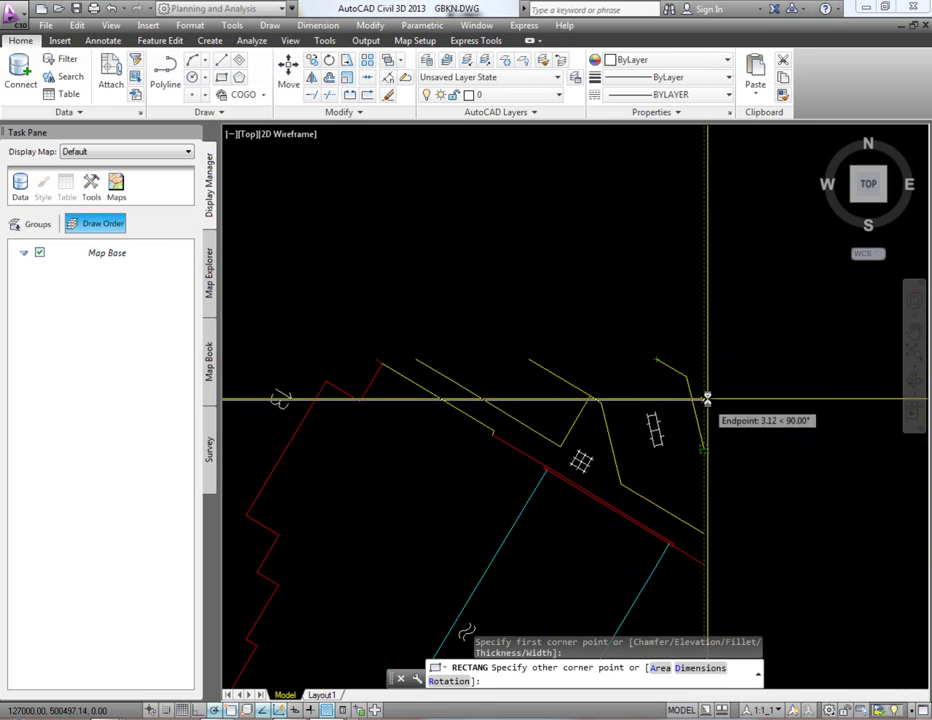
left_click(722, 355)
scroll(762, 312, "down", 3)
scroll(764, 312, "down", 4)
scroll(650, 280, "up", 2)
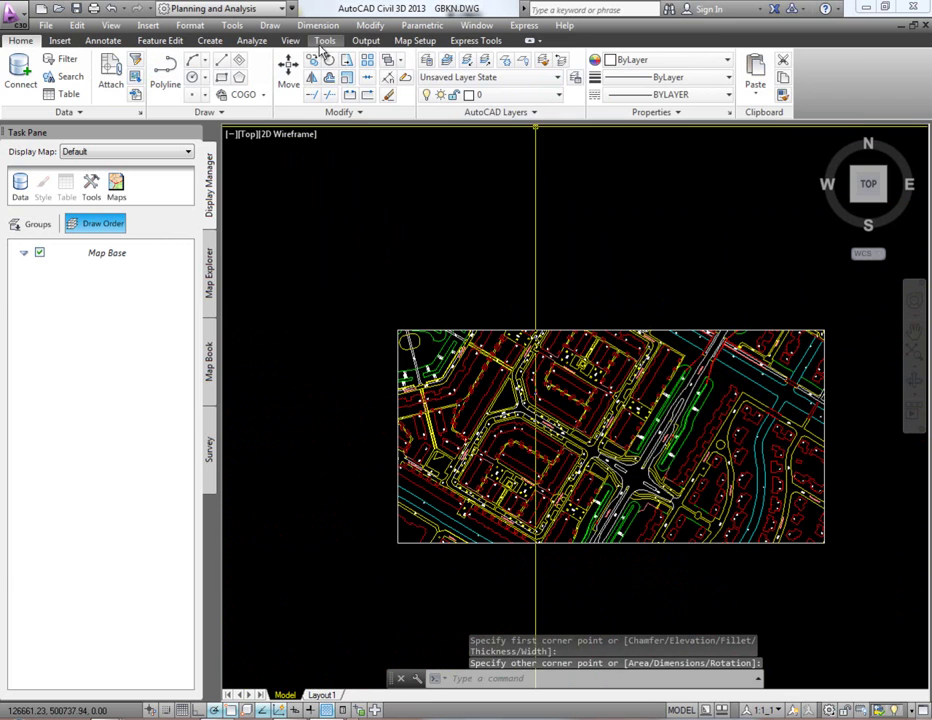
left_click(320, 42)
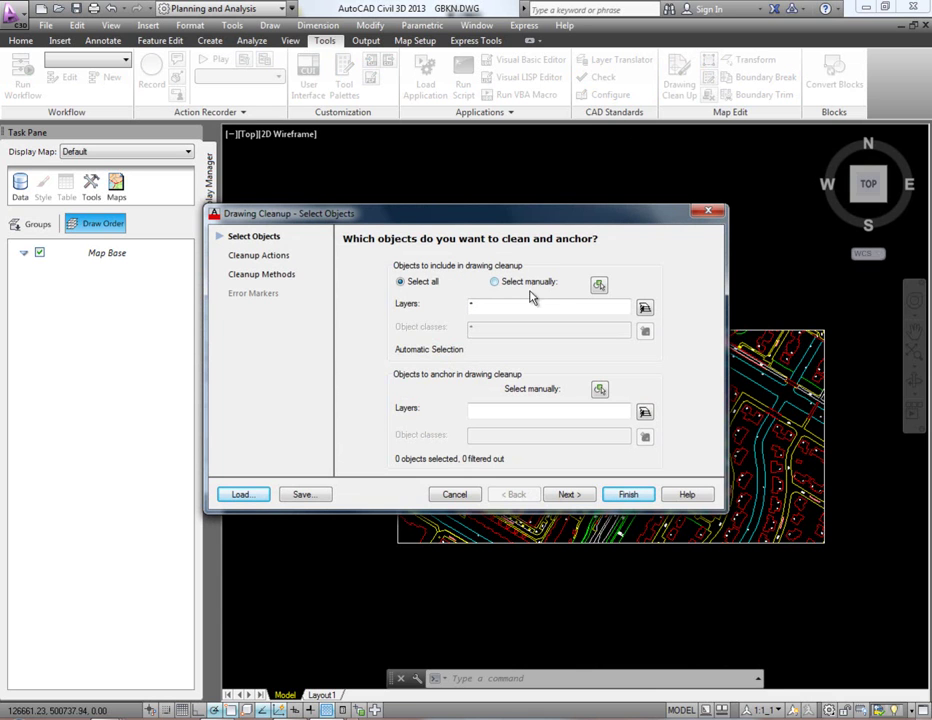
- Add Erase Short Objects, Break Crossing, Extend Undershoots, Delete Duplicates, Apparent Intersection and Snap Clustered Nodes
left_click(569, 494)
double_click(411, 300)
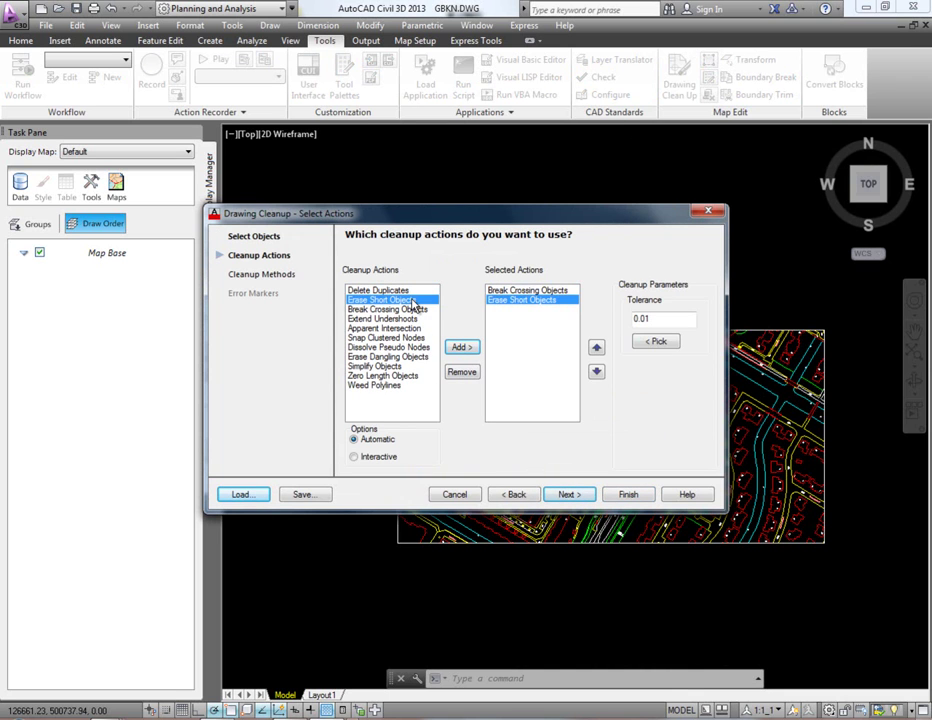
double_click(411, 310)
double_click(406, 319)
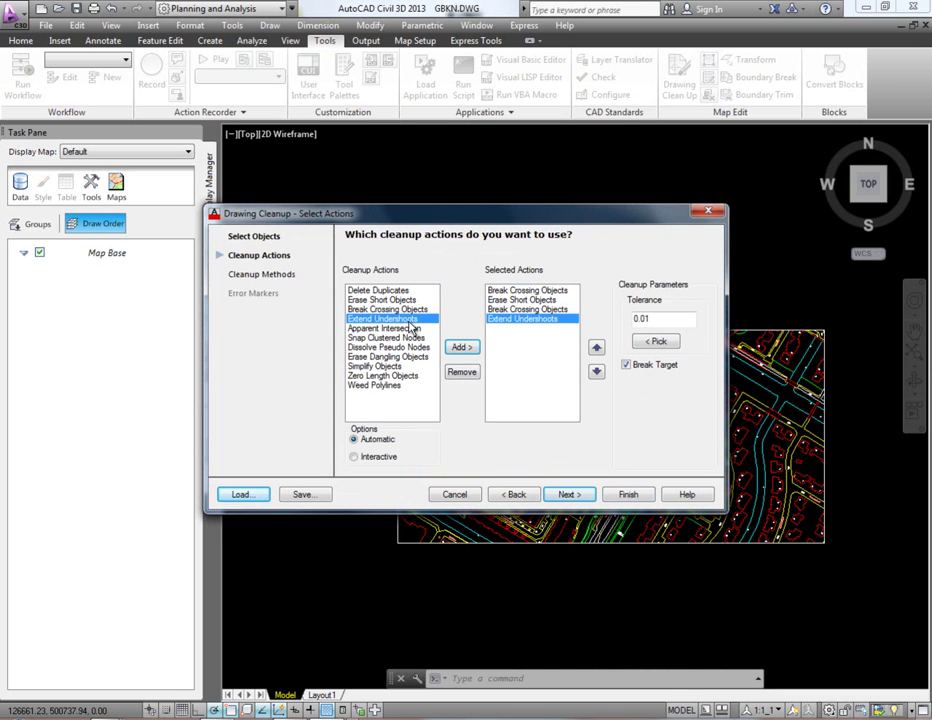
double_click(384, 291)
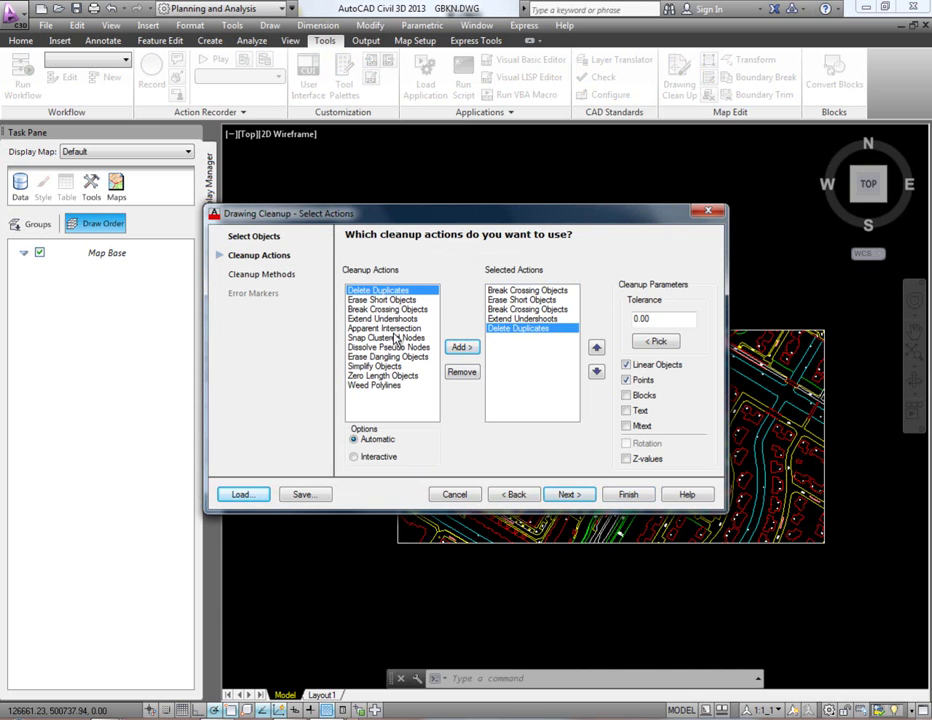
double_click(396, 330)
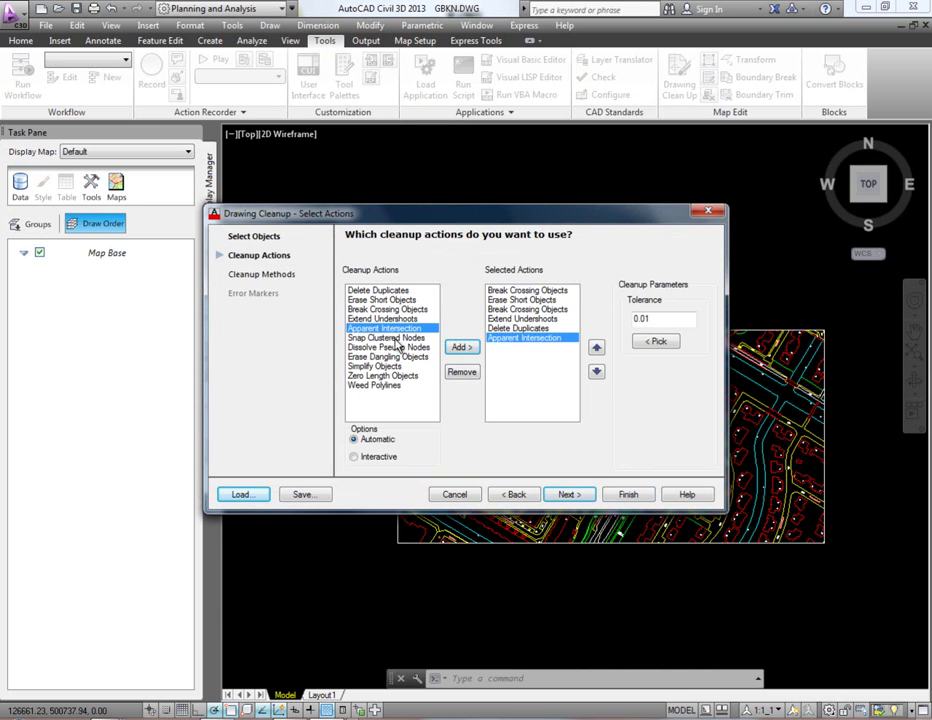
double_click(396, 339)
- Add Dissolve Pseudo Nodes, Erase Dangling, Simplify and Zero Length Objects, then run the cleanup
left_click(396, 347)
double_click(396, 347)
double_click(397, 357)
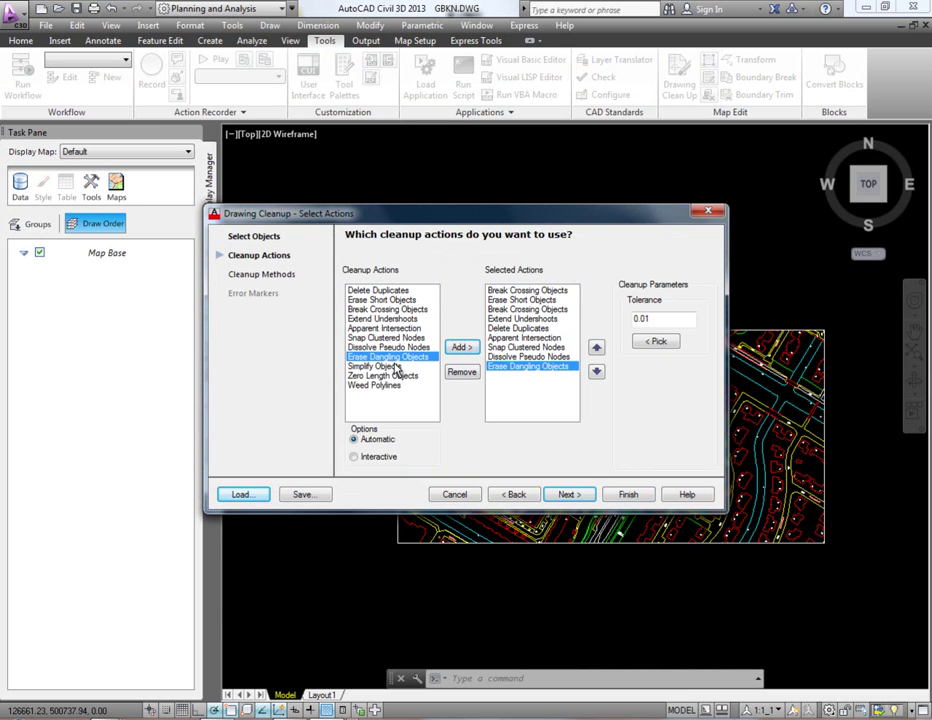
double_click(398, 366)
left_click(400, 376)
double_click(401, 377)
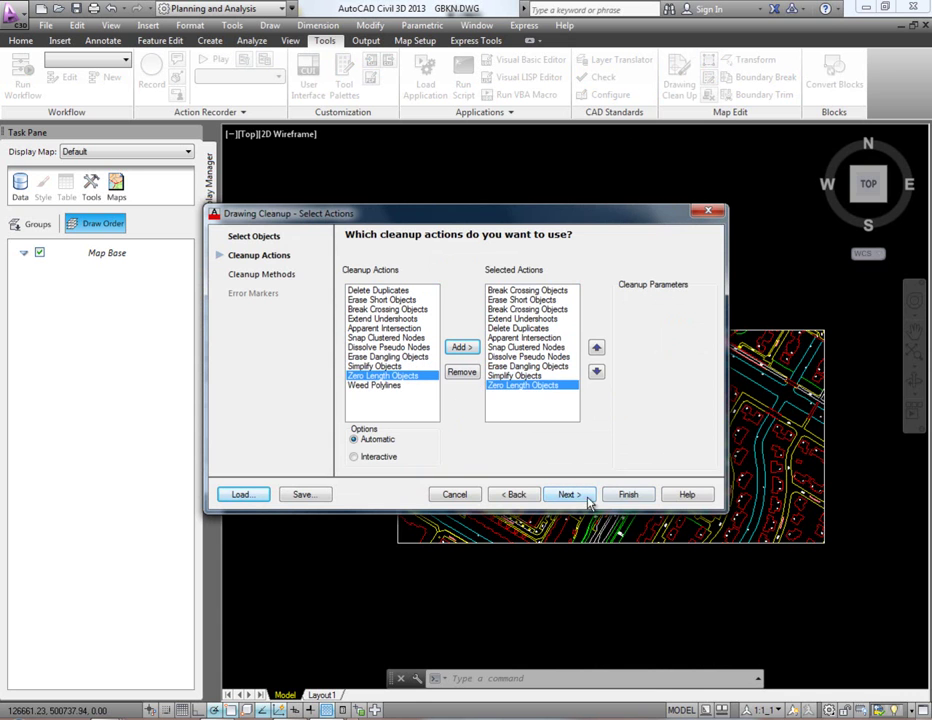
left_click(643, 499)
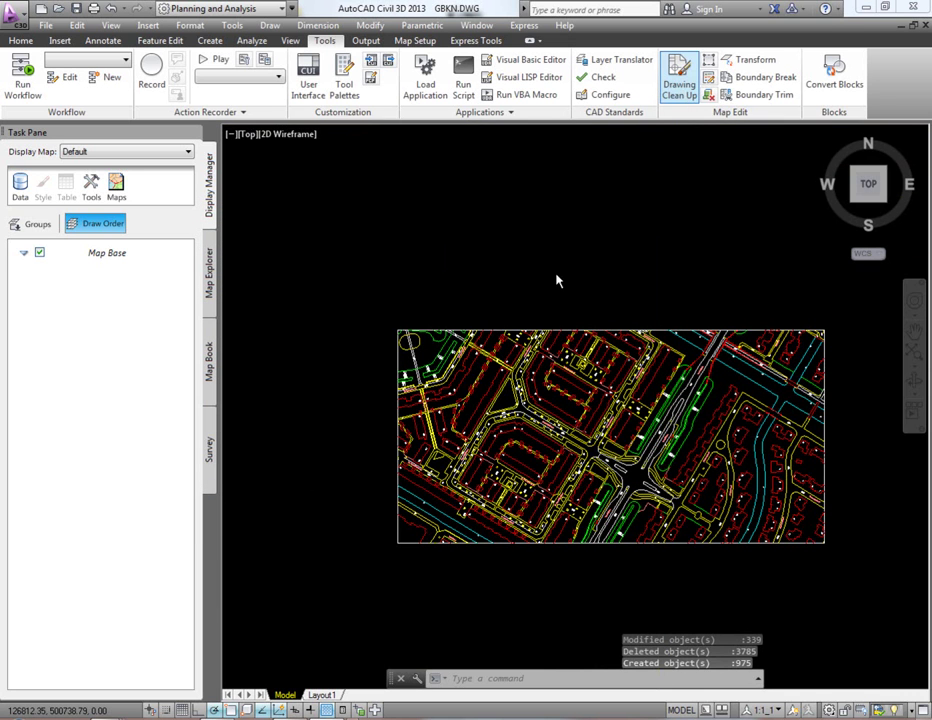
- Repeat MAPCLEAN twice with the same actions until it deletes and creates nothing
key("Return")
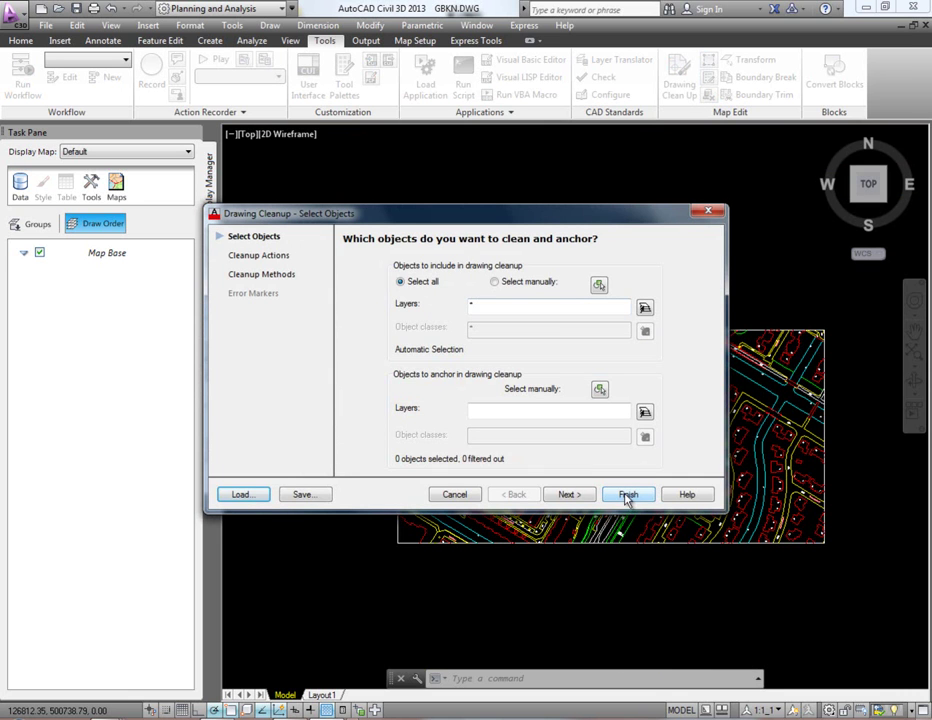
left_click(568, 494)
left_click(628, 494)
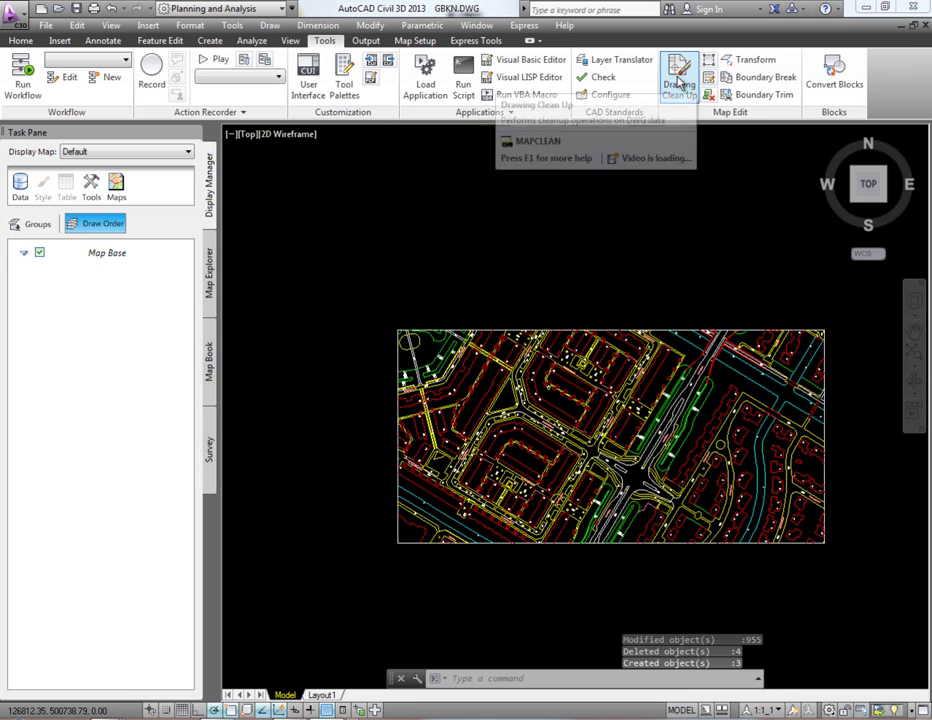
key("Return")
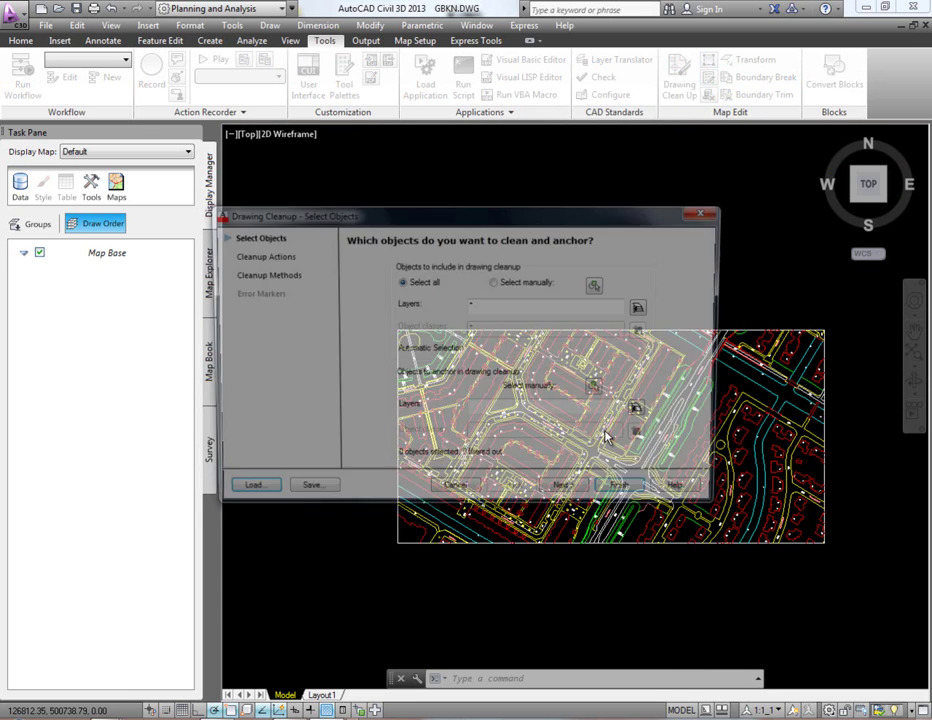
left_click(627, 494)
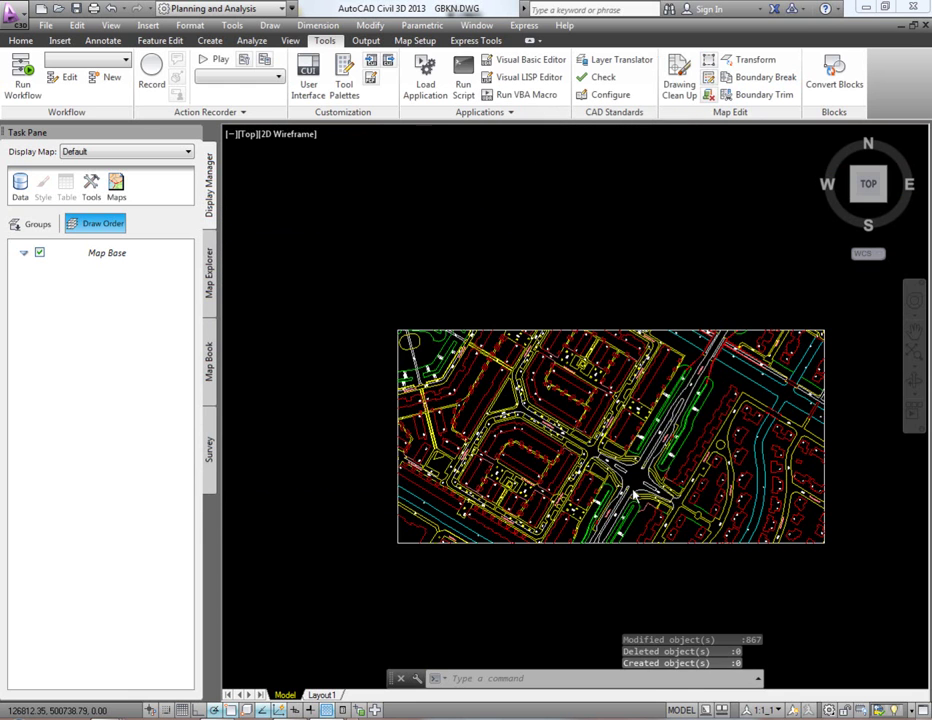
- Zoom in to inspect the boundary's left edge, then clear the selection
scroll(400, 470, "up", 3)
scroll(388, 412, "up", 5)
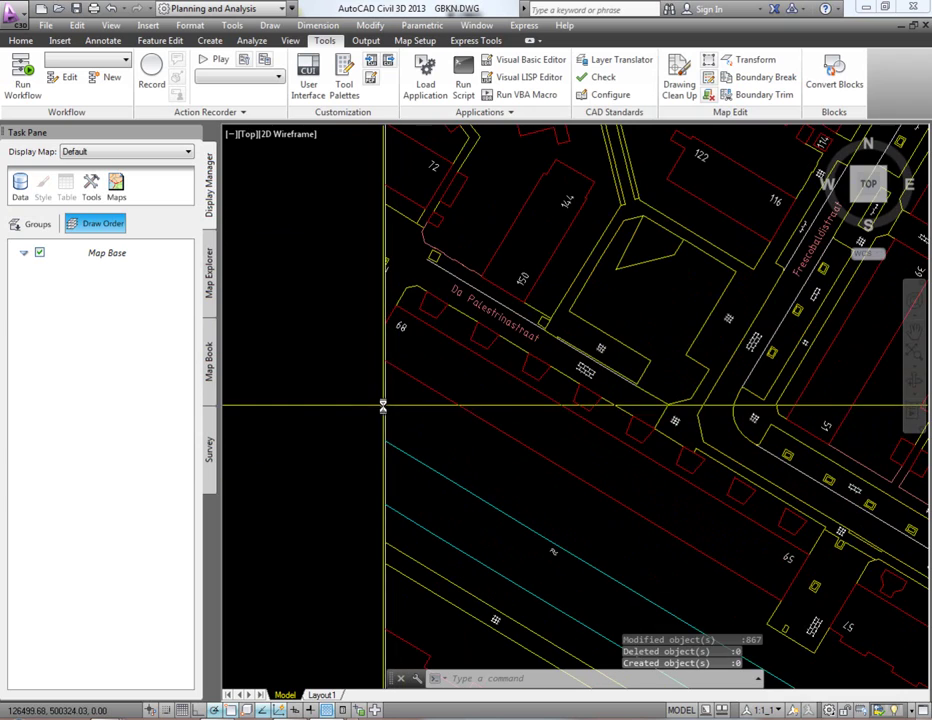
left_click(383, 402)
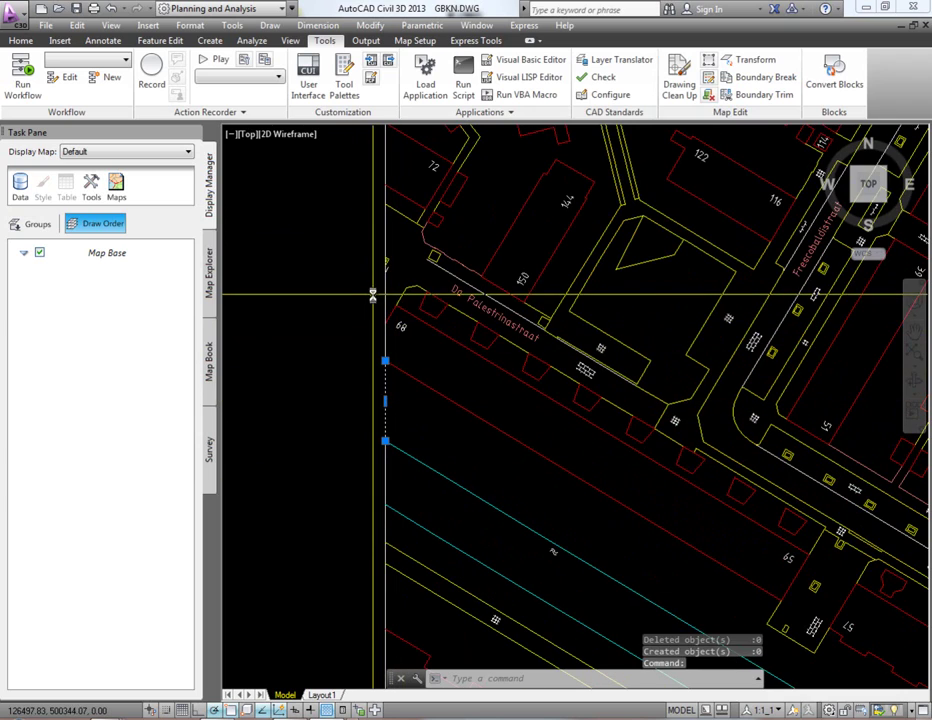
key("Escape")
key("Escape")
scroll(347, 327, "down", 5)
scroll(501, 322, "down", 2)
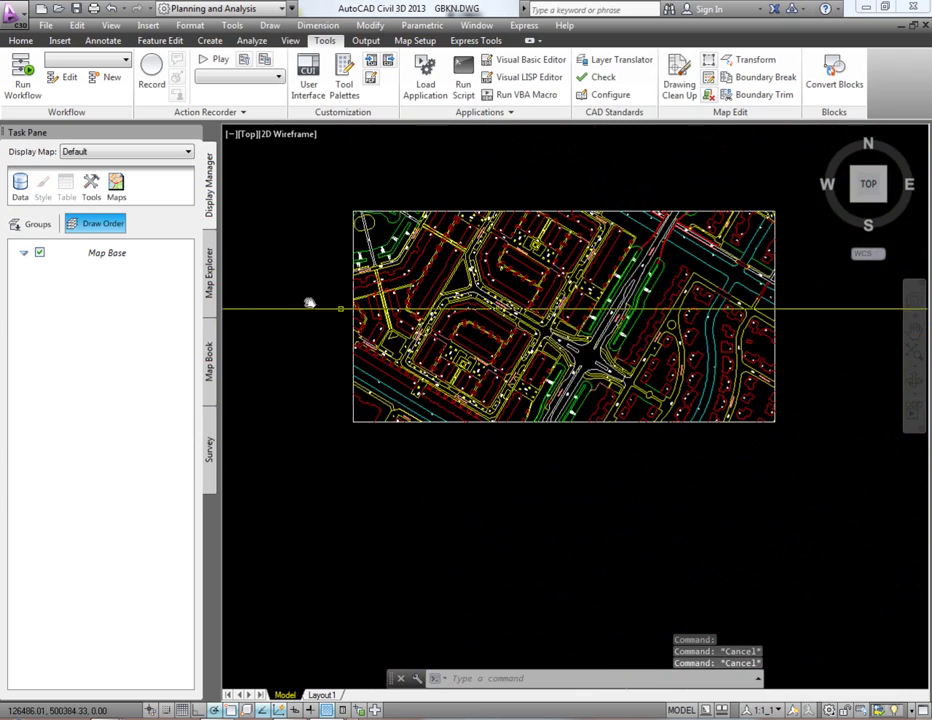
- Create a new topology in Map Explorer named vlakken
left_click(209, 272)
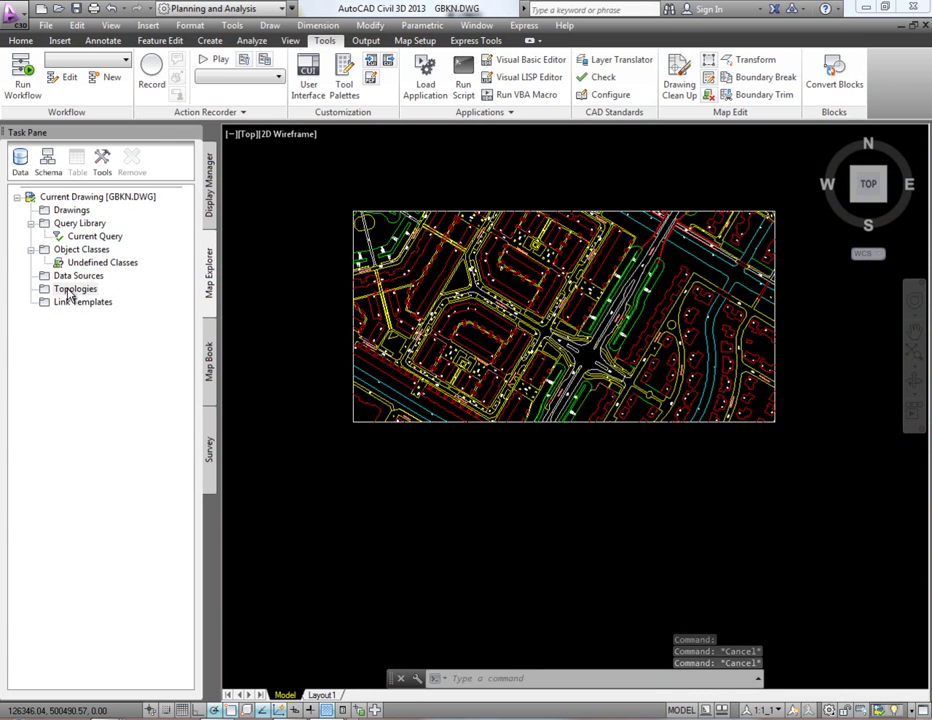
right_click(72, 289)
left_click(118, 300)
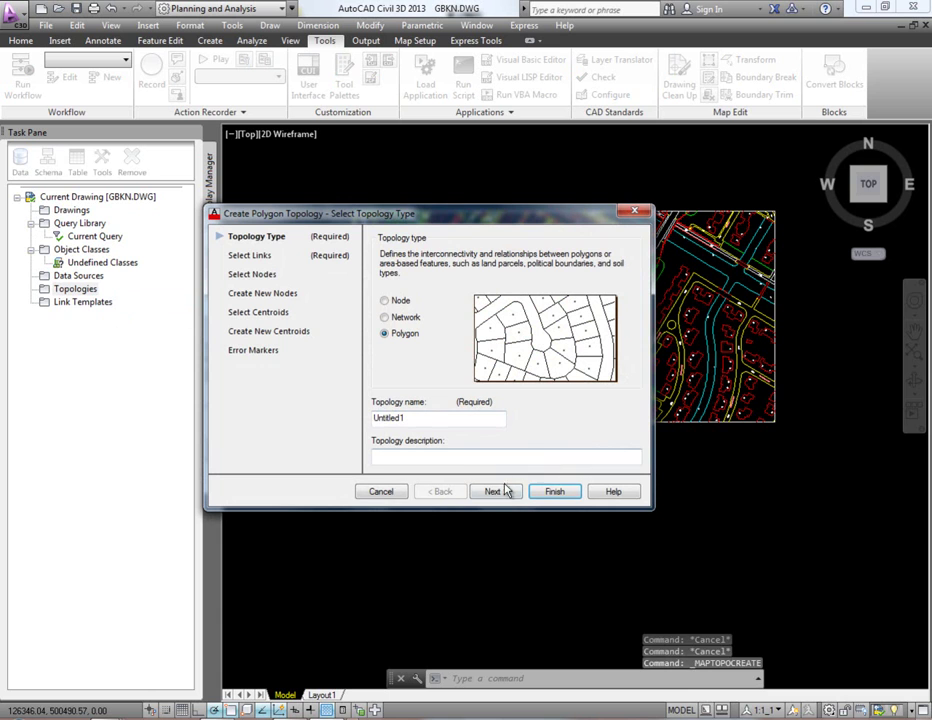
double_click(427, 420)
type("vlakken")
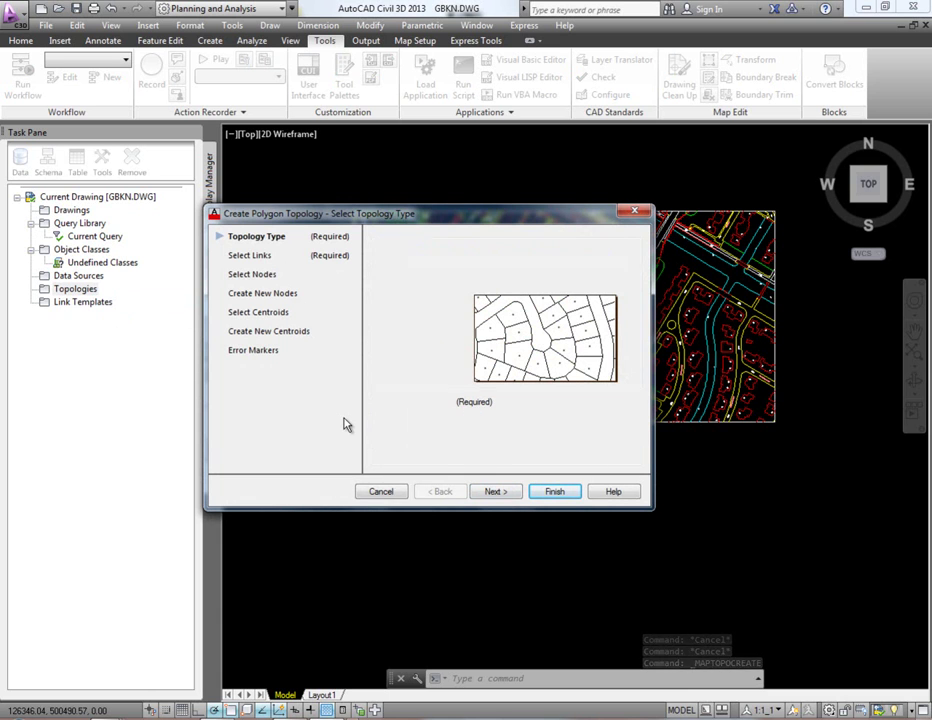
- Accept all links, skip node settings, and browse the centroid layer list
left_click(498, 491)
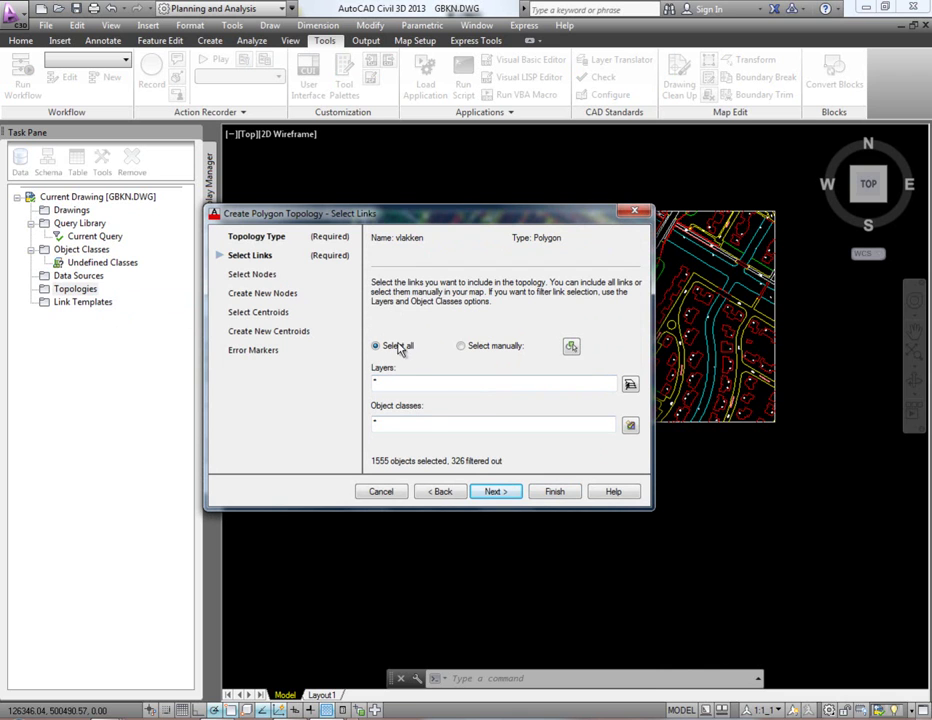
left_click(503, 495)
left_click(503, 495)
left_click(503, 495)
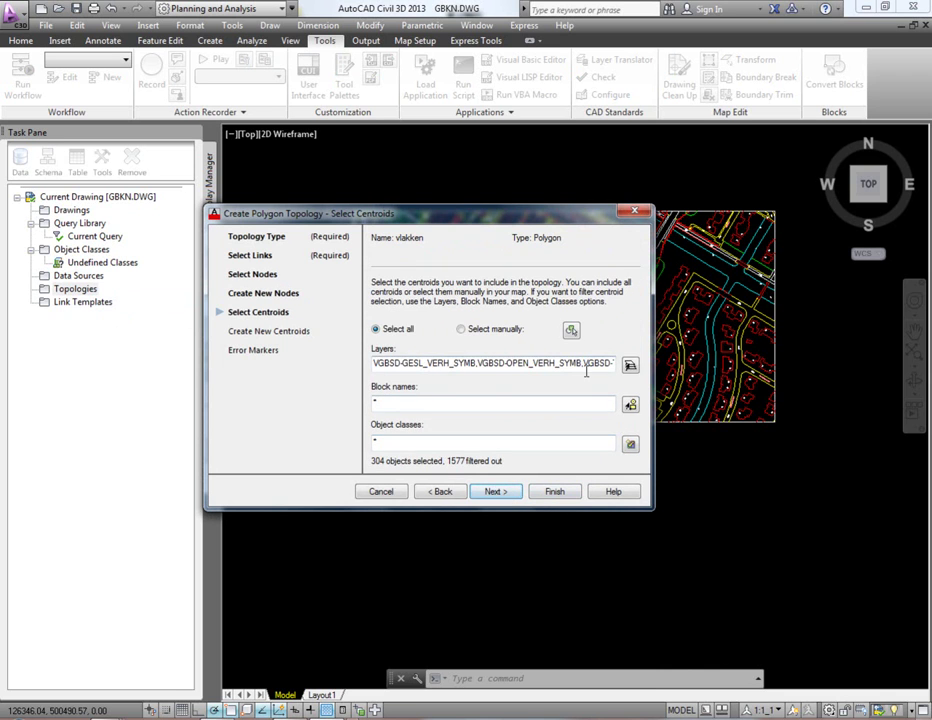
left_click(630, 366)
- Choose the VGBSD symbol layers plus VGBTD-HUISNUMMER as centroid layers
left_click(305, 381)
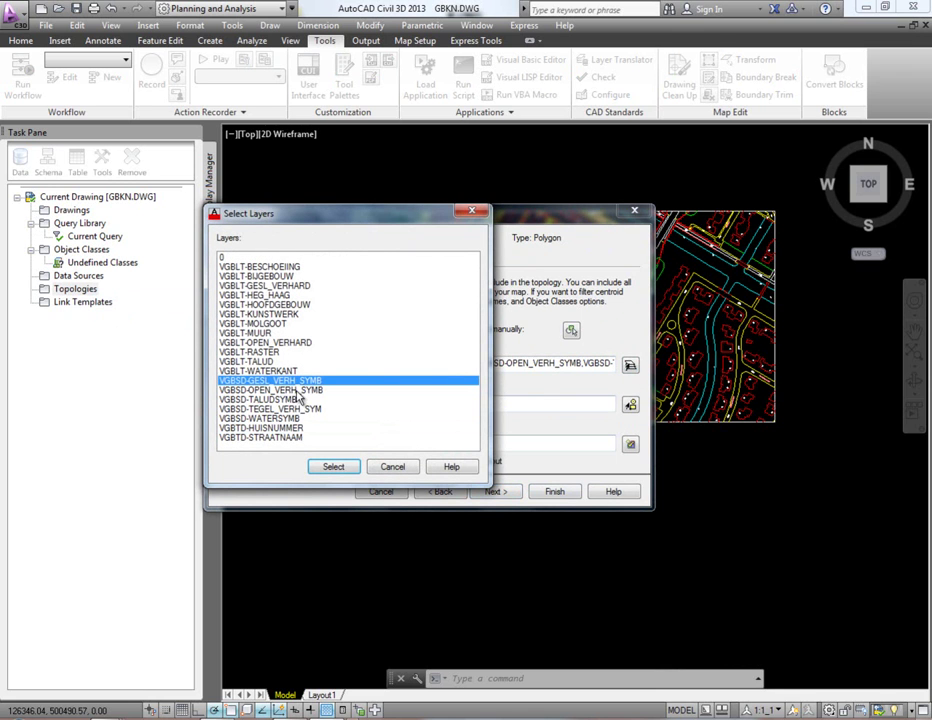
left_click_drag(300, 397, 298, 437)
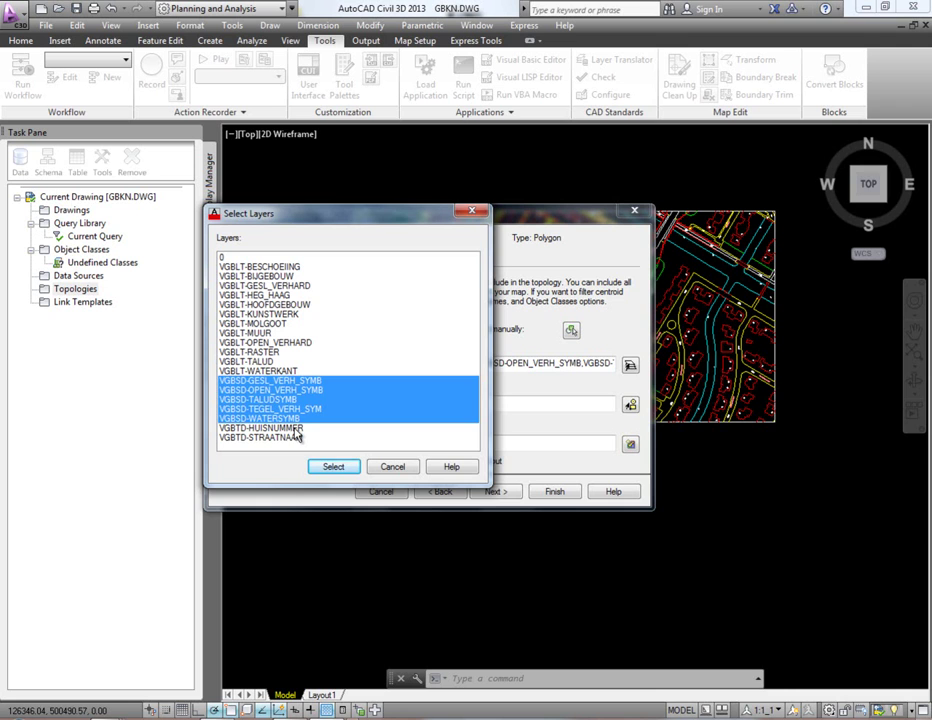
left_click_drag(294, 429, 295, 428)
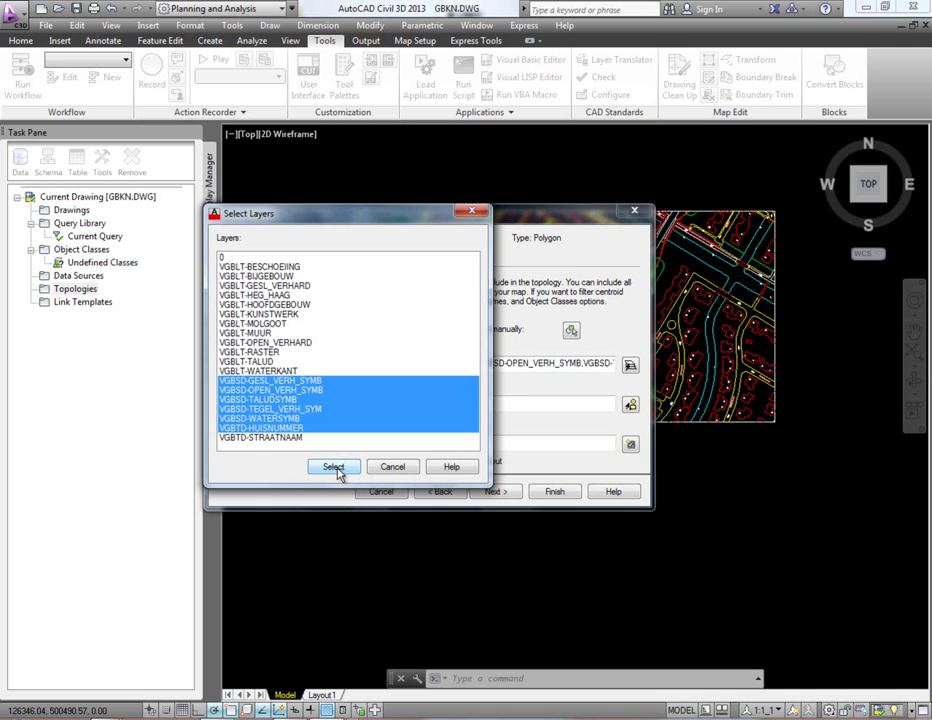
left_click(334, 467)
left_click(488, 492)
type("centoides die ontbreken")
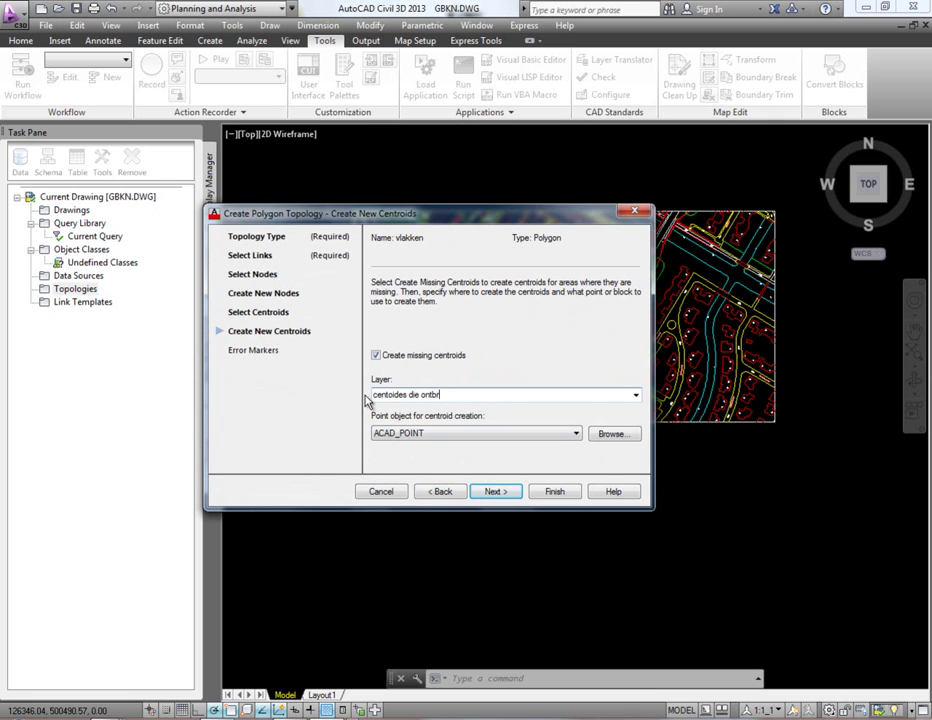
- Leave duplicate-centroid and incomplete-area markers off and create the topology, yielding 658 polygons
left_click(515, 493)
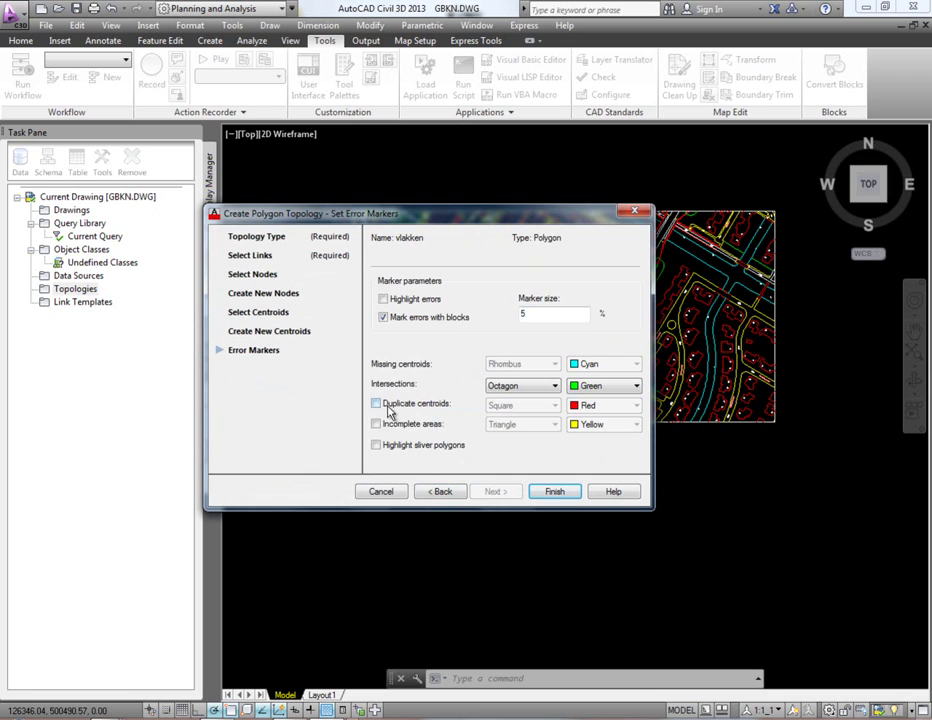
left_click(377, 404)
left_click(377, 404)
left_click(377, 424)
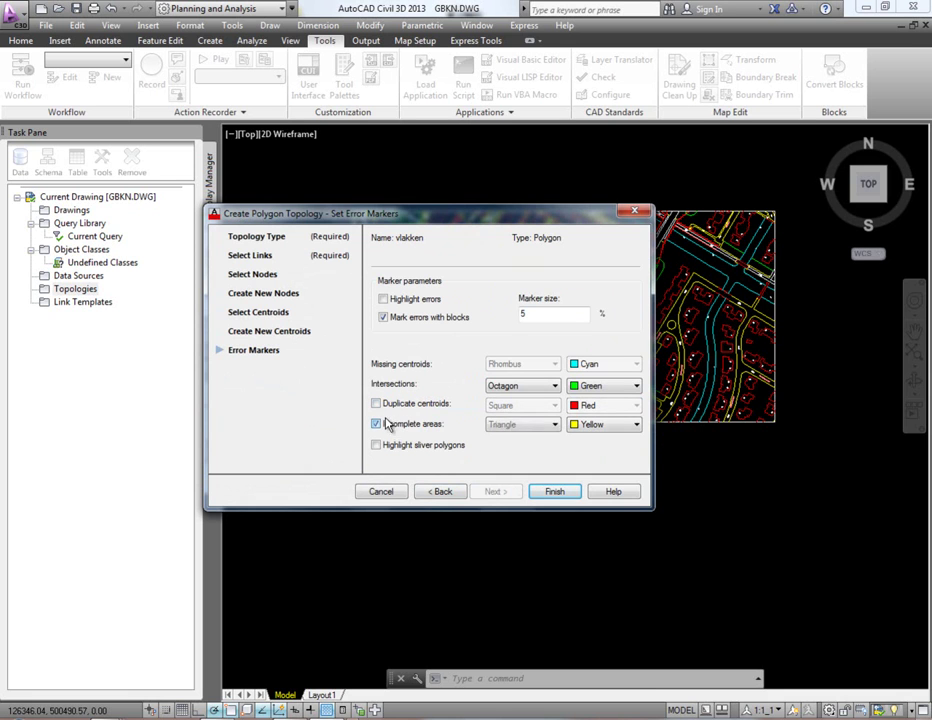
left_click(387, 424)
left_click(386, 410)
left_click(386, 410)
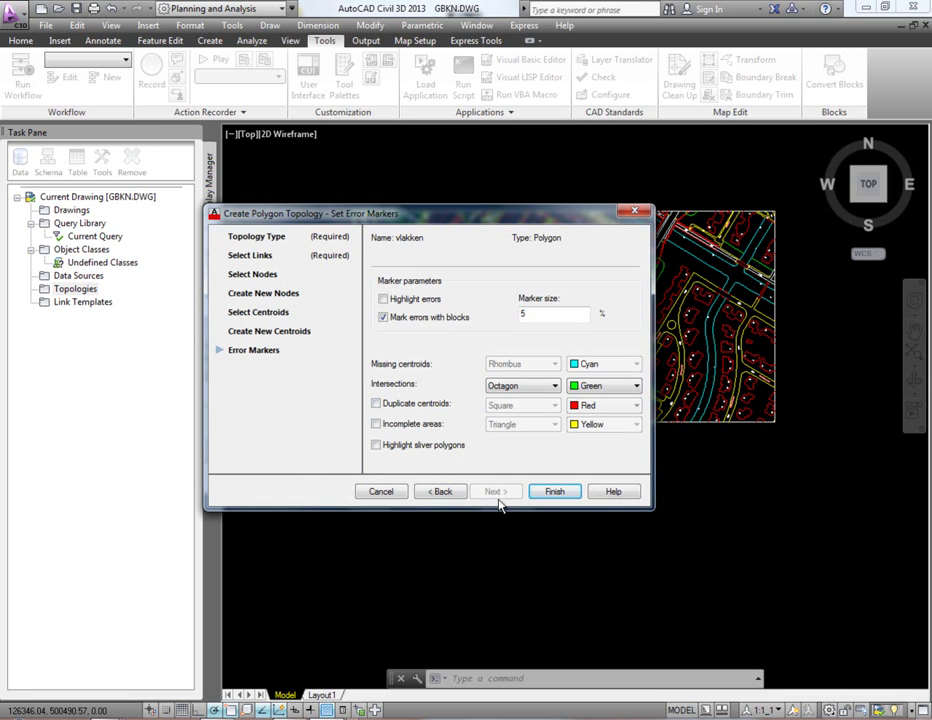
left_click(560, 493)
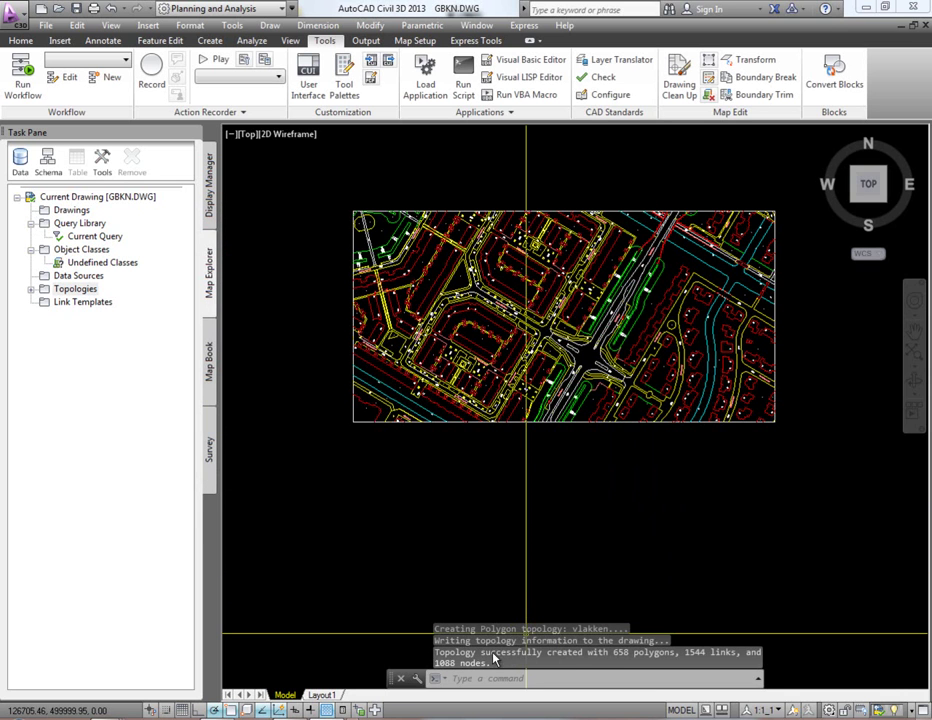
- Select the vlakken topology and start a Map 3D export to D:\temp\vlakken2.shp
left_click(31, 289)
left_click(81, 302)
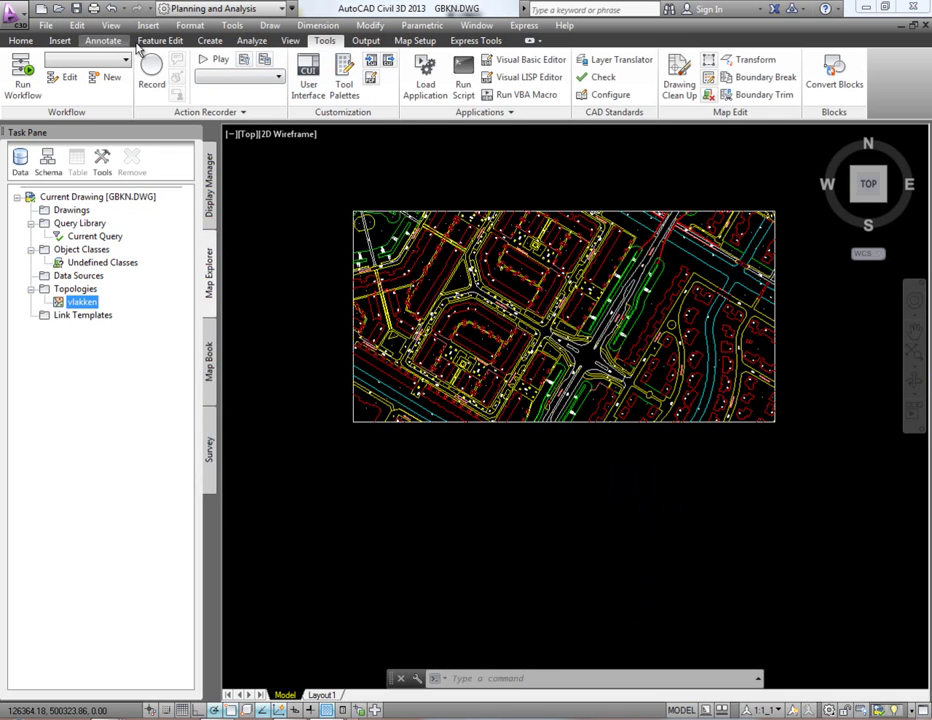
left_click(380, 42)
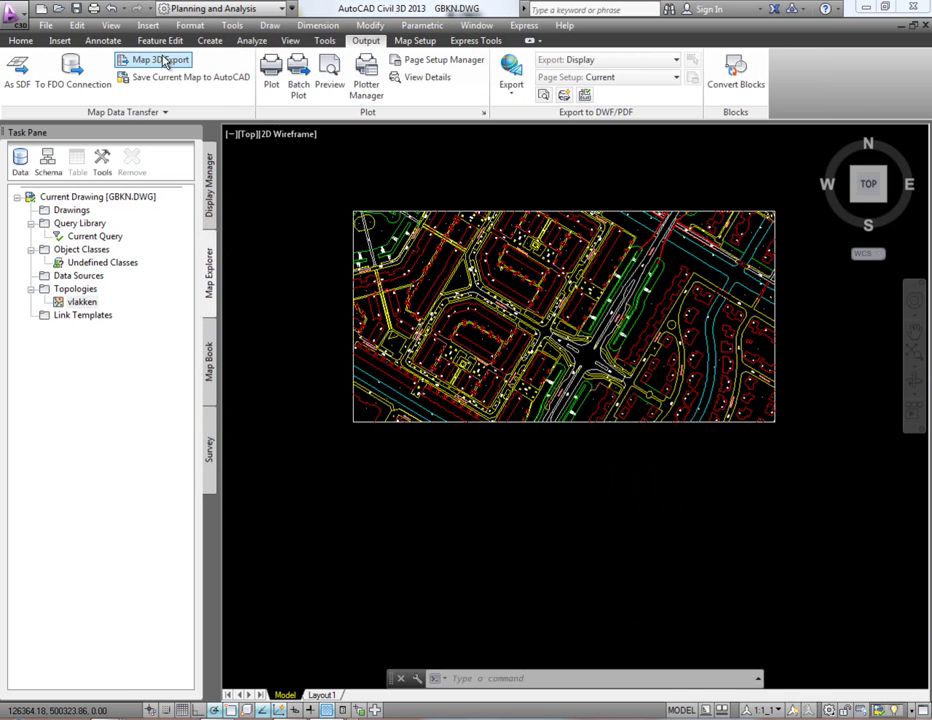
left_click(175, 62)
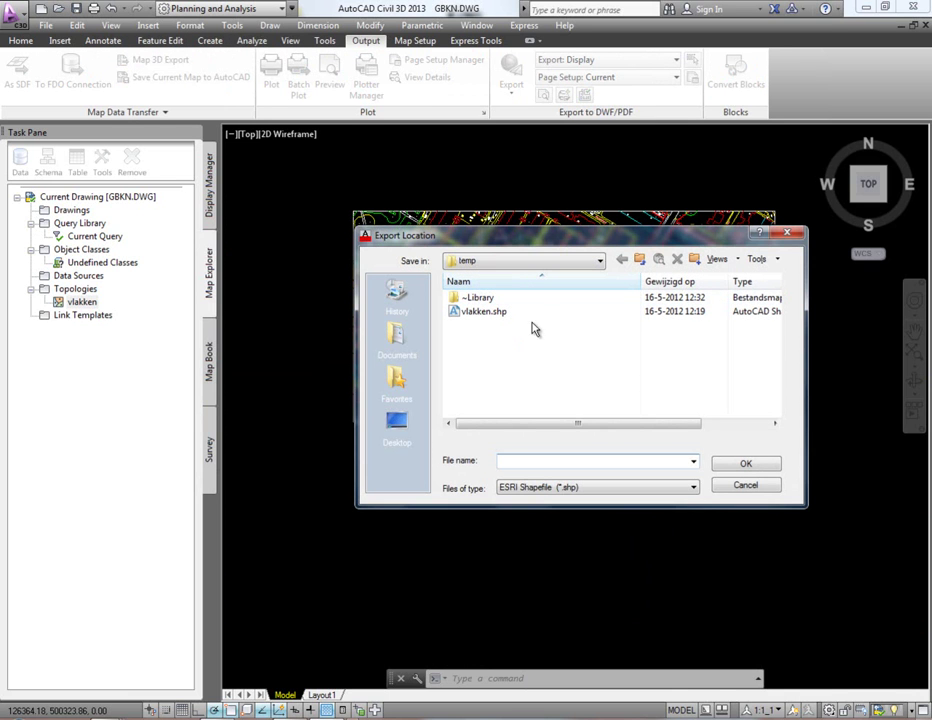
type("vlak")
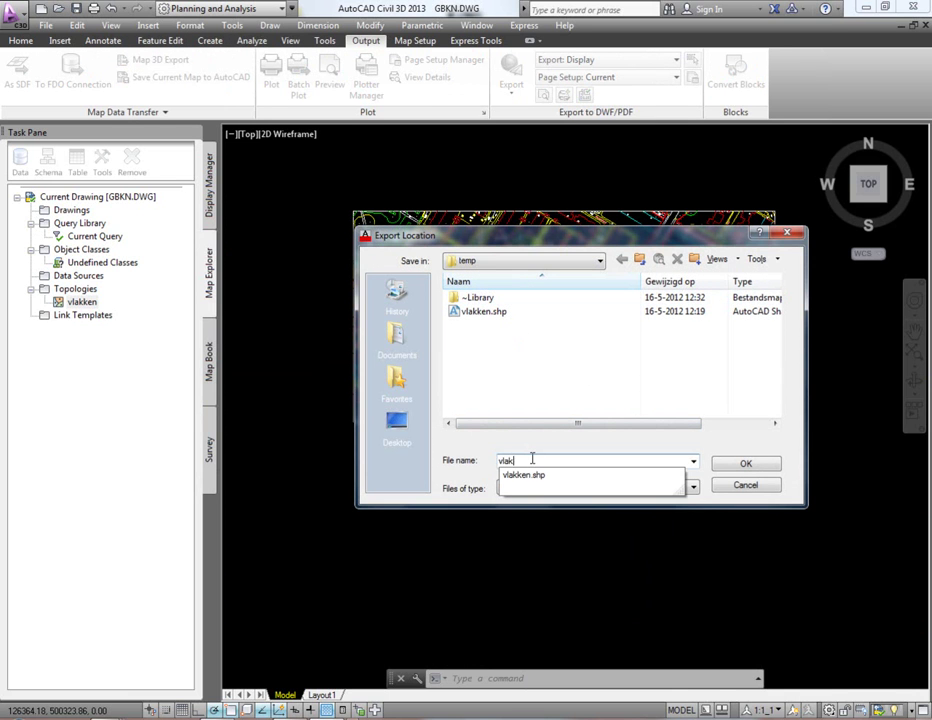
type("ken2")
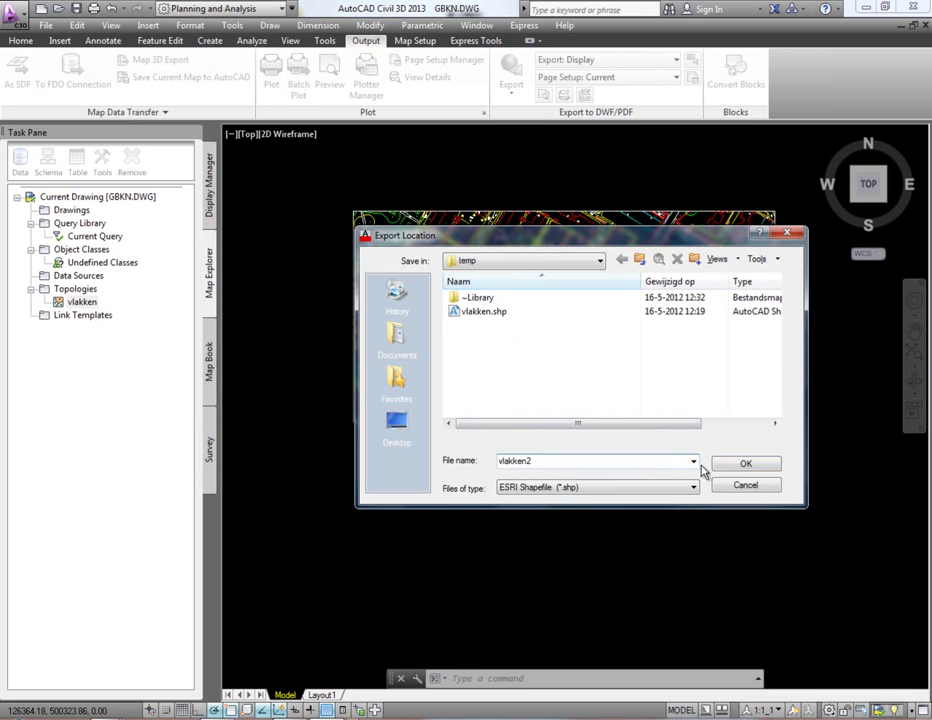
left_click(752, 466)
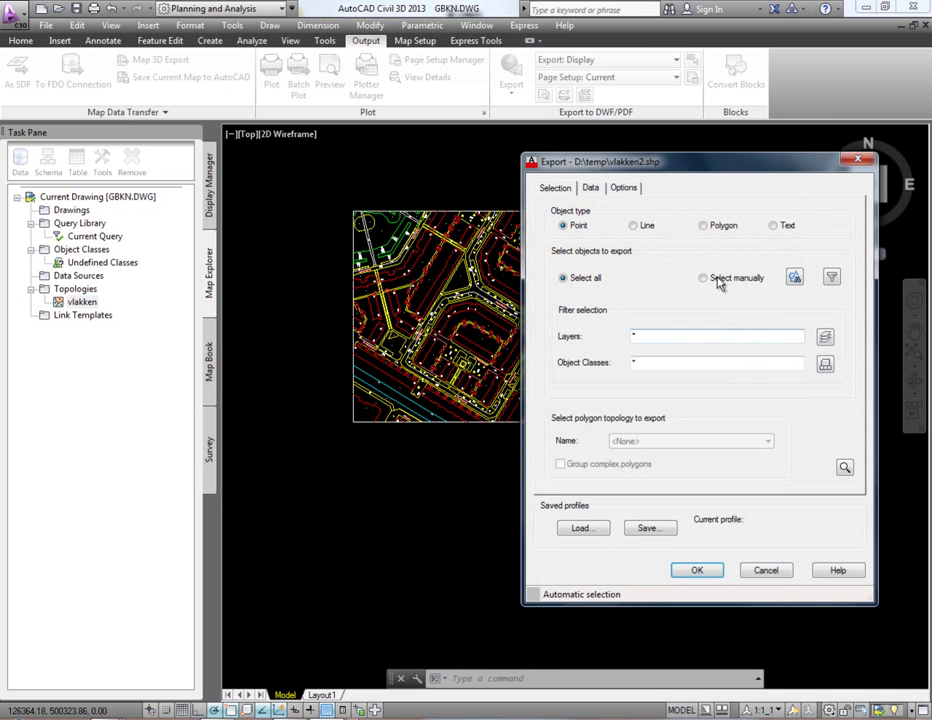
- Set the export object type to Polygon using the vlakken topology
left_click(719, 226)
left_click(639, 442)
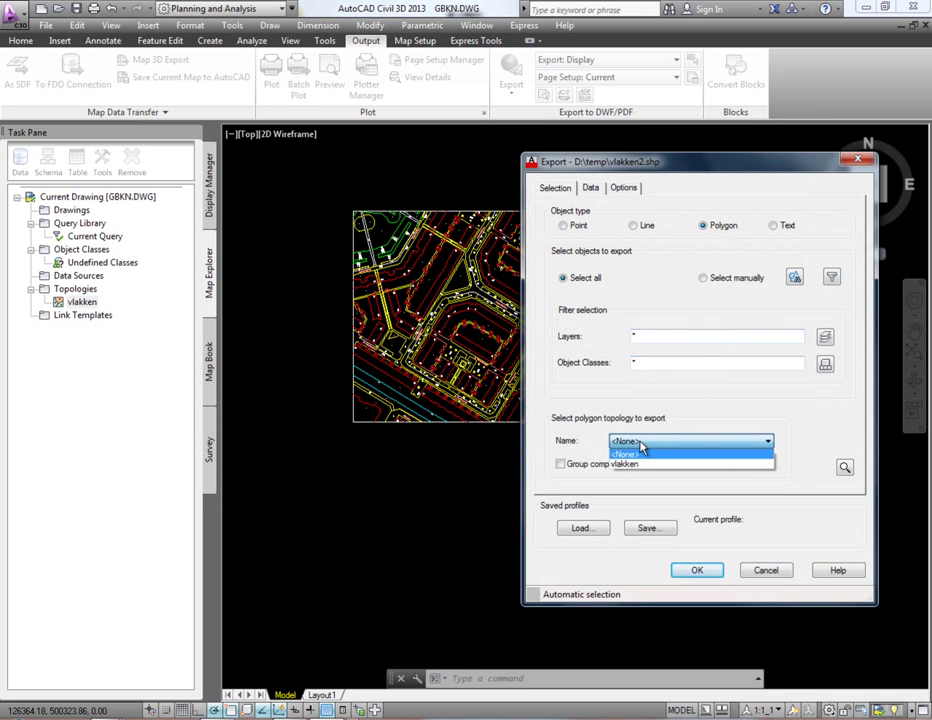
left_click(634, 465)
left_click(592, 188)
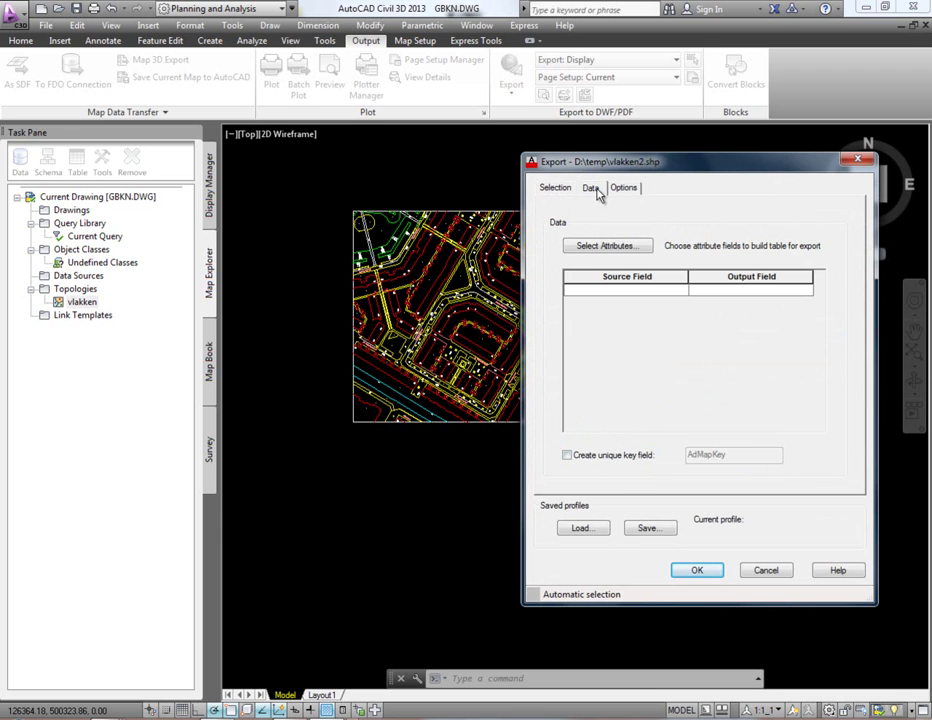
- Add the LAYER object property as an export attribute
left_click(597, 246)
left_click(606, 199)
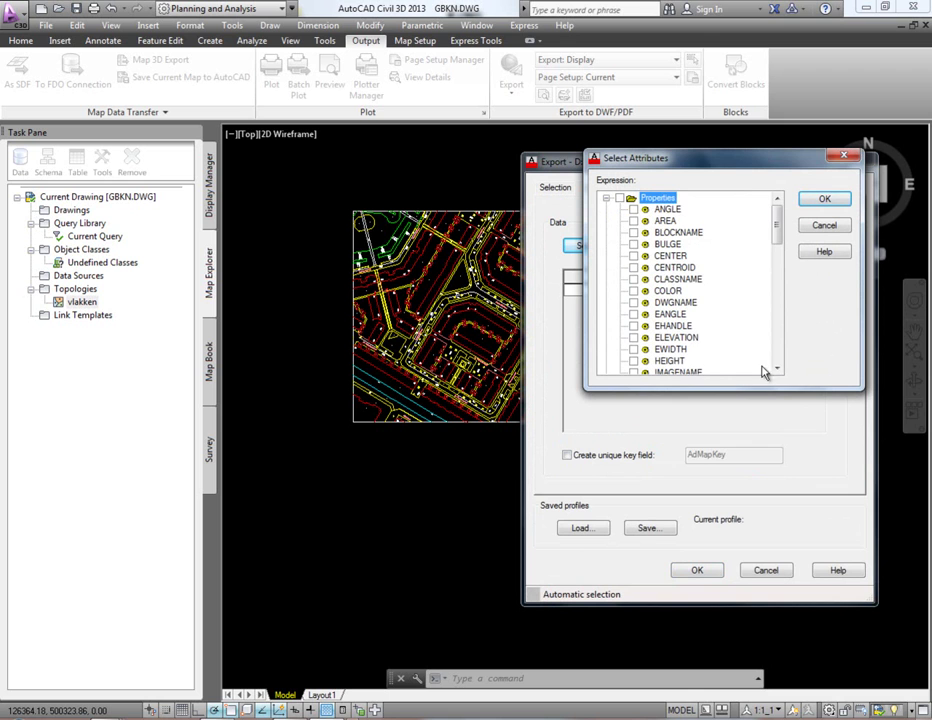
left_click(777, 369)
left_click(777, 369)
left_click(777, 369)
left_click(634, 349)
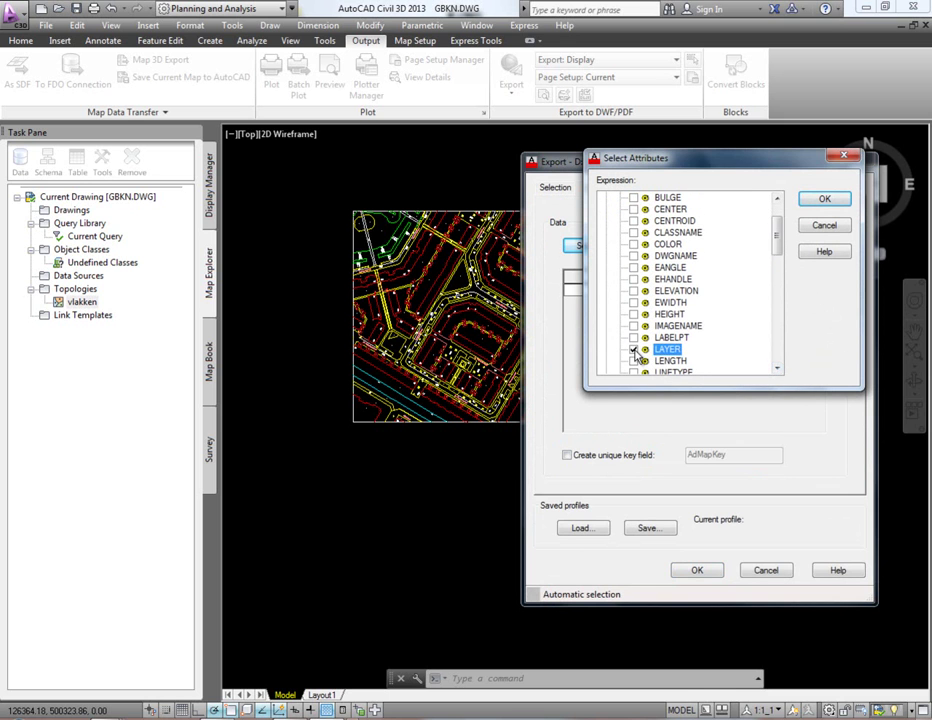
left_click(822, 199)
- Add the vlakken polygon Area attribute and run the shapefile export
left_click(590, 246)
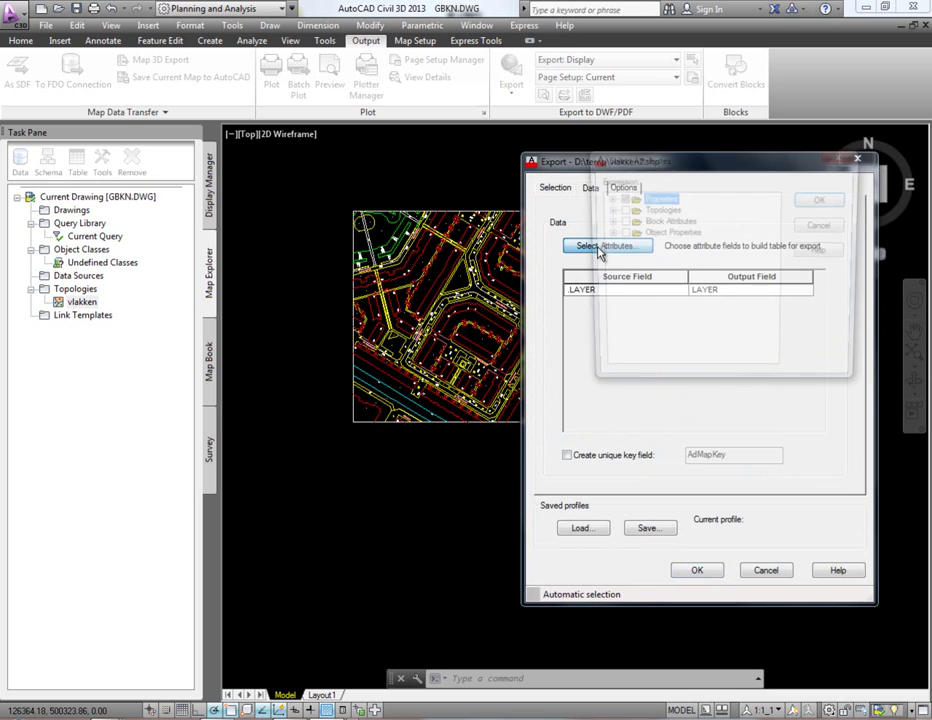
left_click(606, 210)
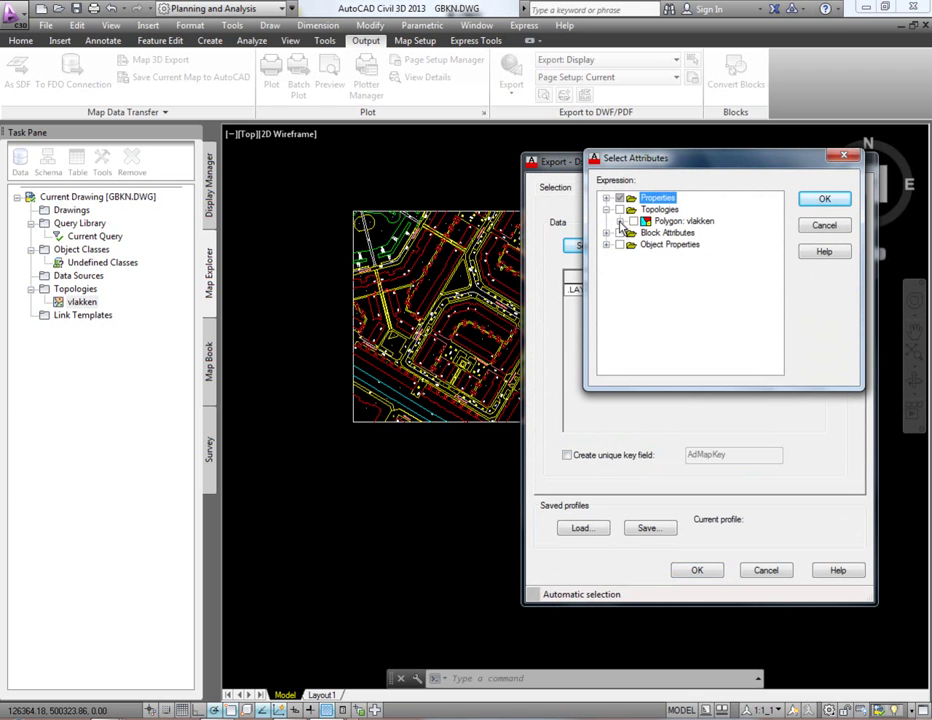
left_click(620, 222)
left_click(633, 233)
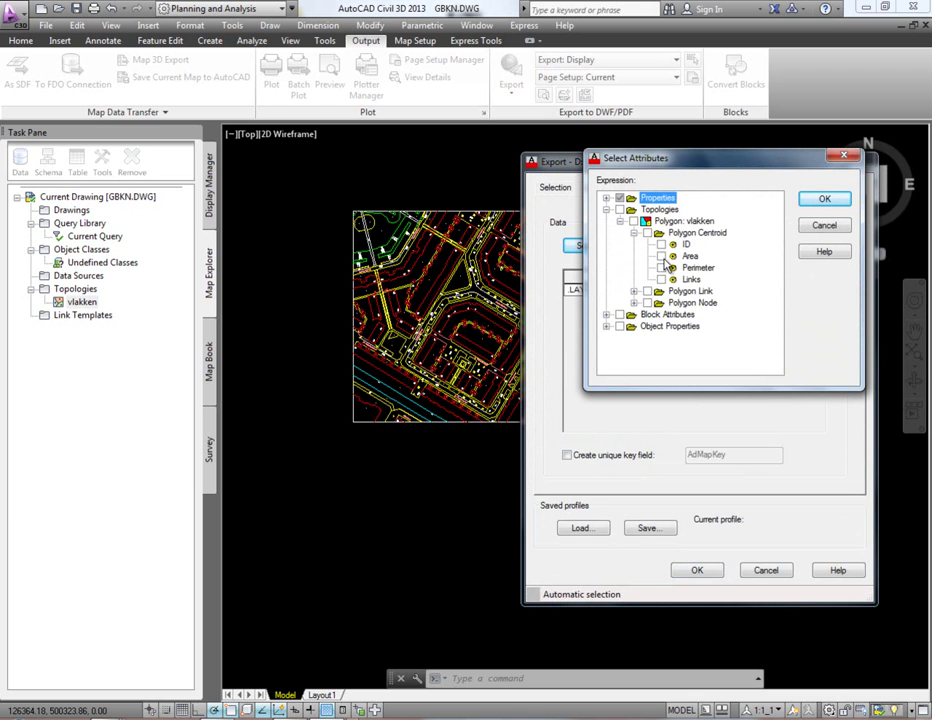
left_click(662, 257)
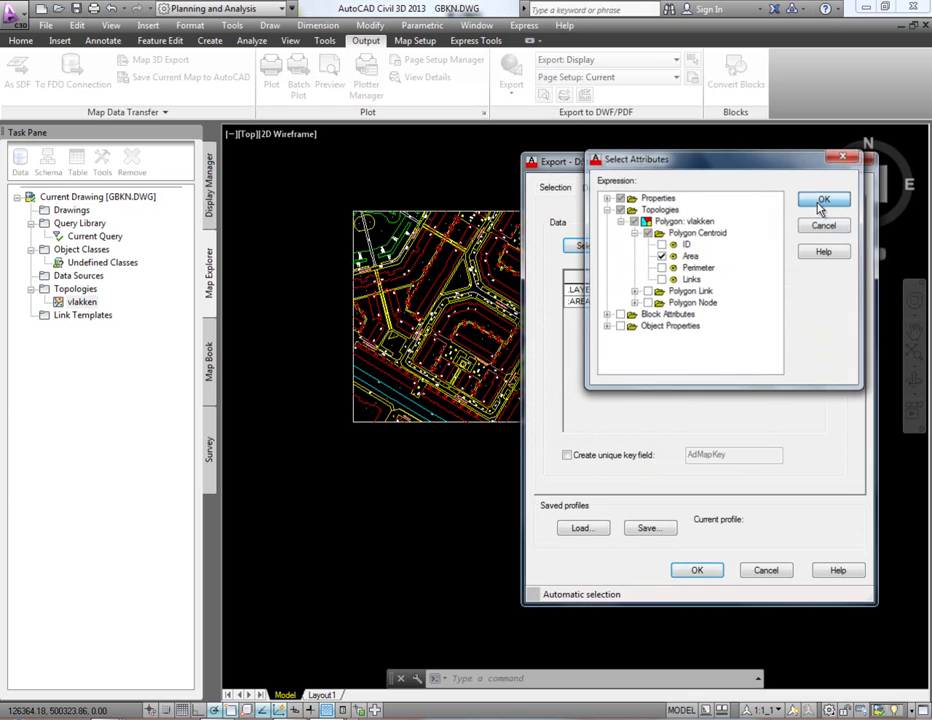
left_click(818, 200)
left_click(697, 570)
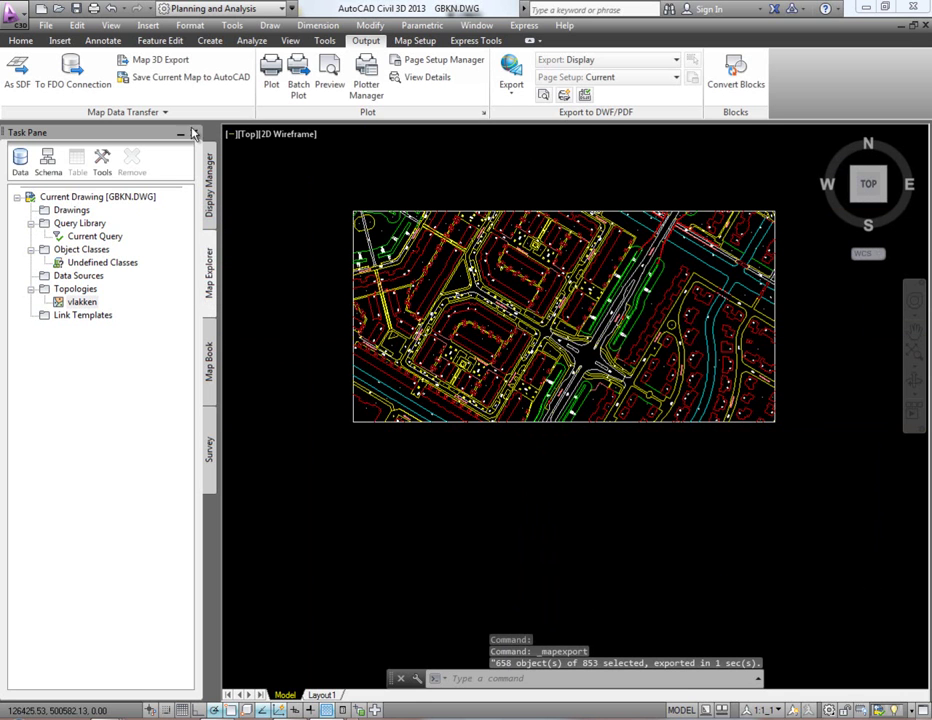
- Start a new SHP connection from Display Manager's Data menu
left_click(209, 197)
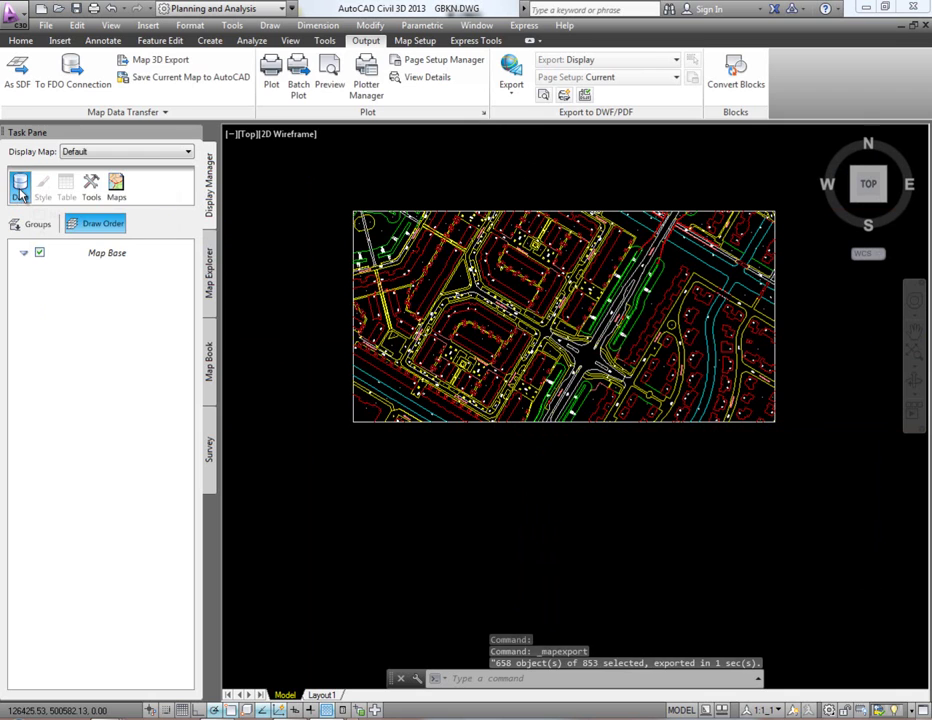
left_click(20, 187)
left_click(95, 198)
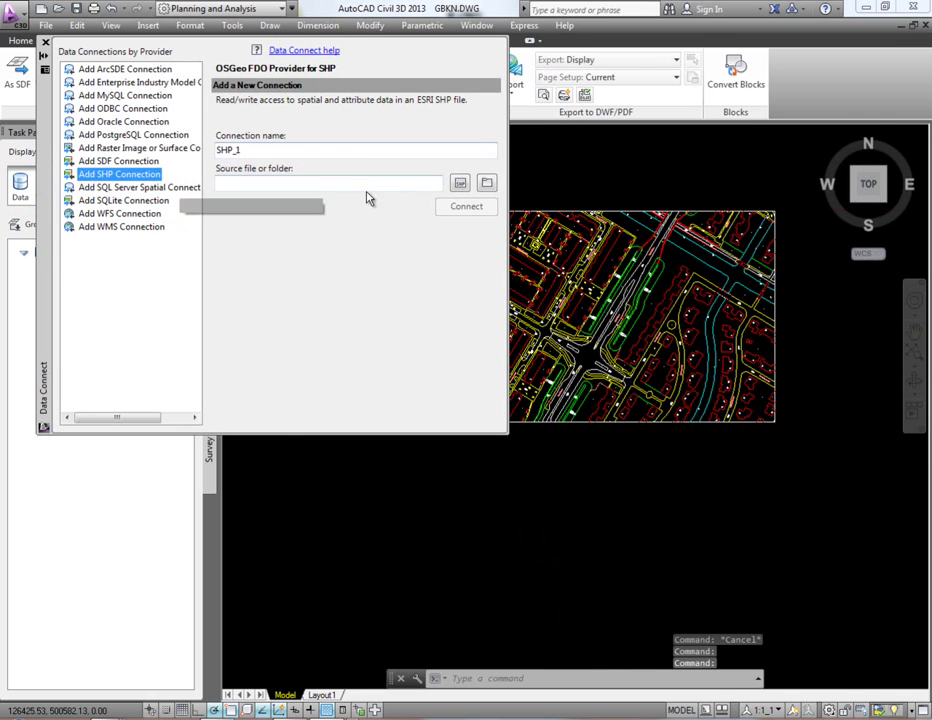
- Browse to and select the D:\temp folder as the shapefile source
left_click(486, 185)
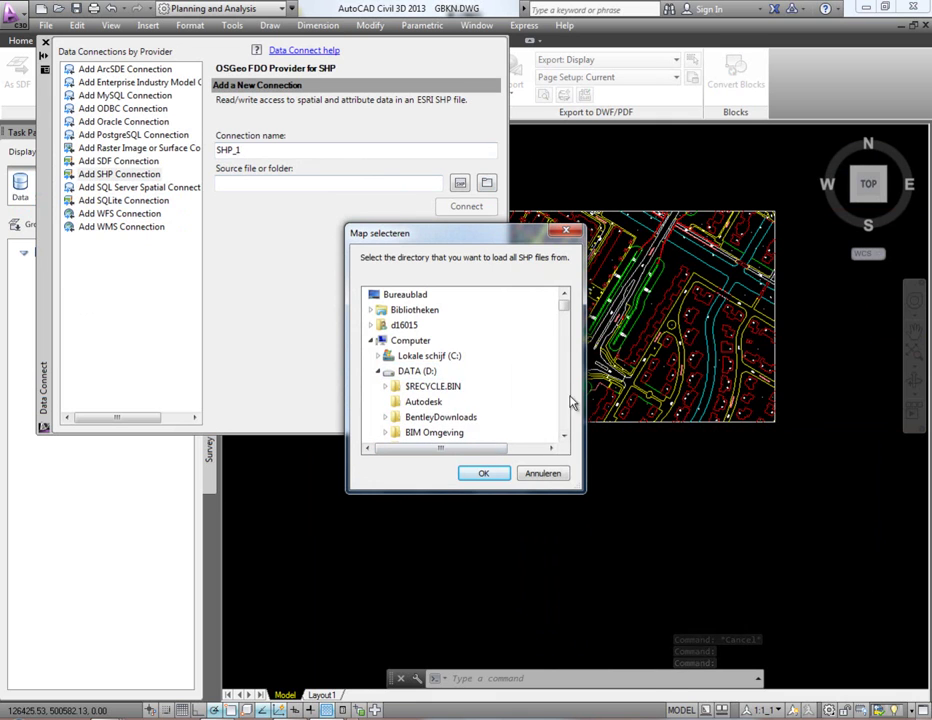
scroll(563, 420, "down", 2)
scroll(563, 424, "down", 3)
scroll(563, 425, "down", 3)
scroll(565, 438, "down", 3)
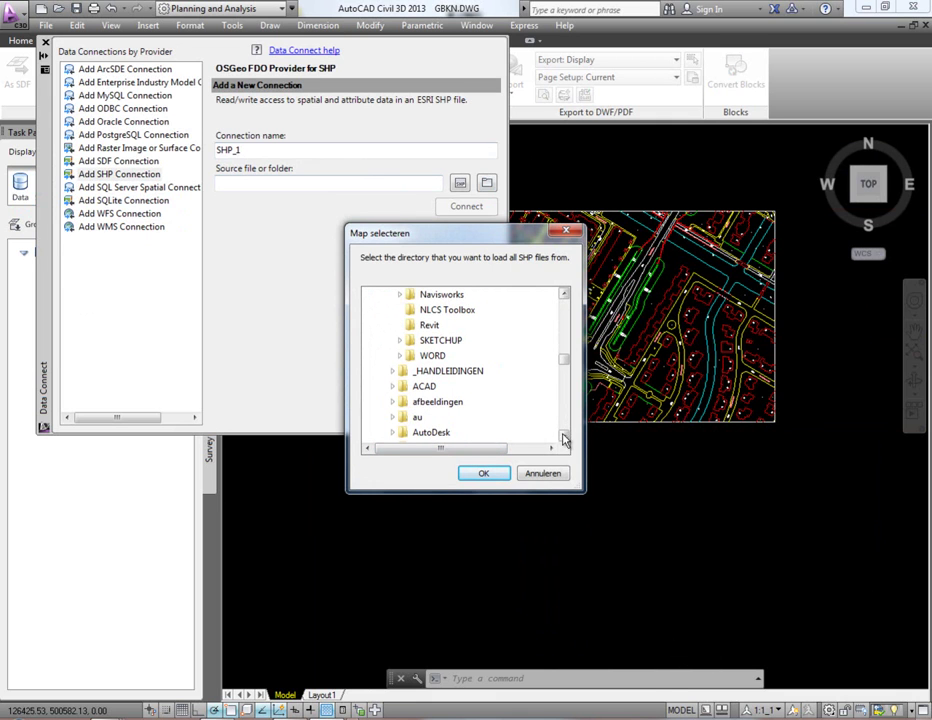
left_click_drag(565, 368, 567, 405)
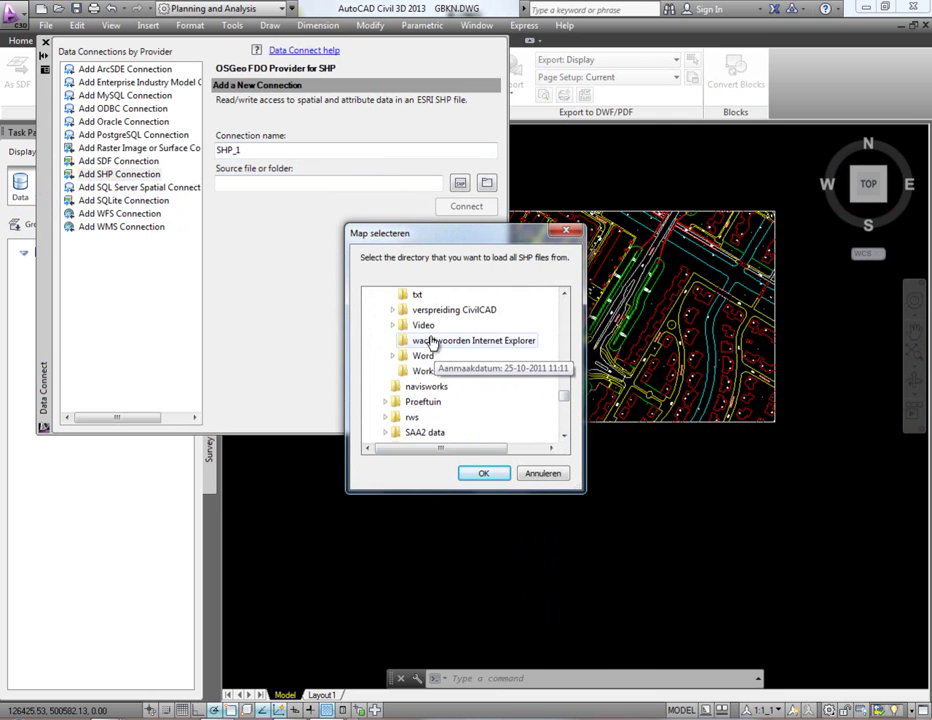
left_click(565, 295)
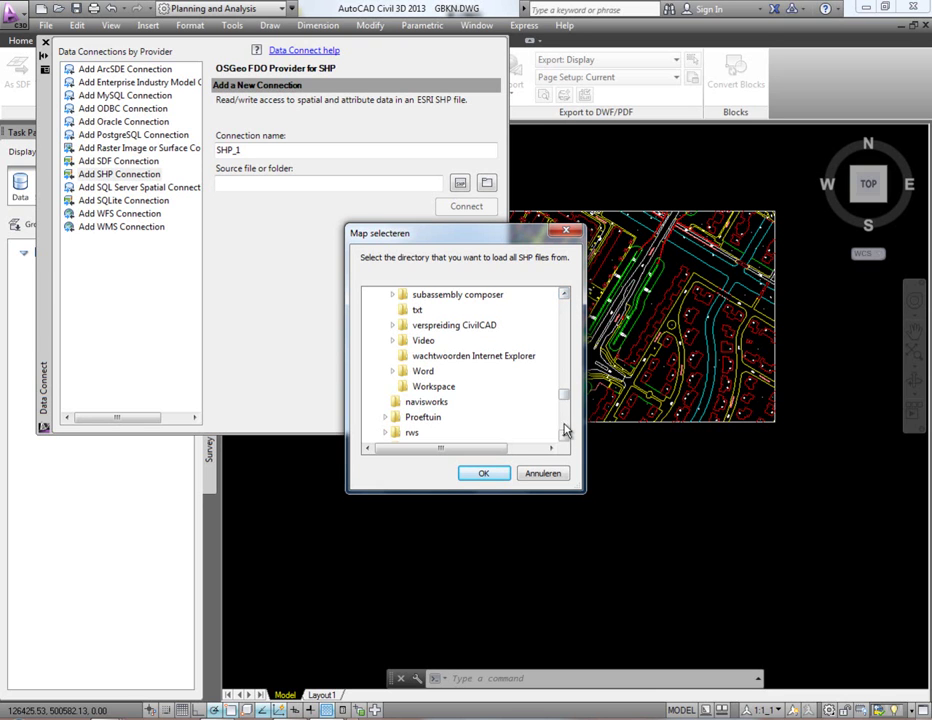
scroll(565, 430, "down", 3)
left_click(416, 359)
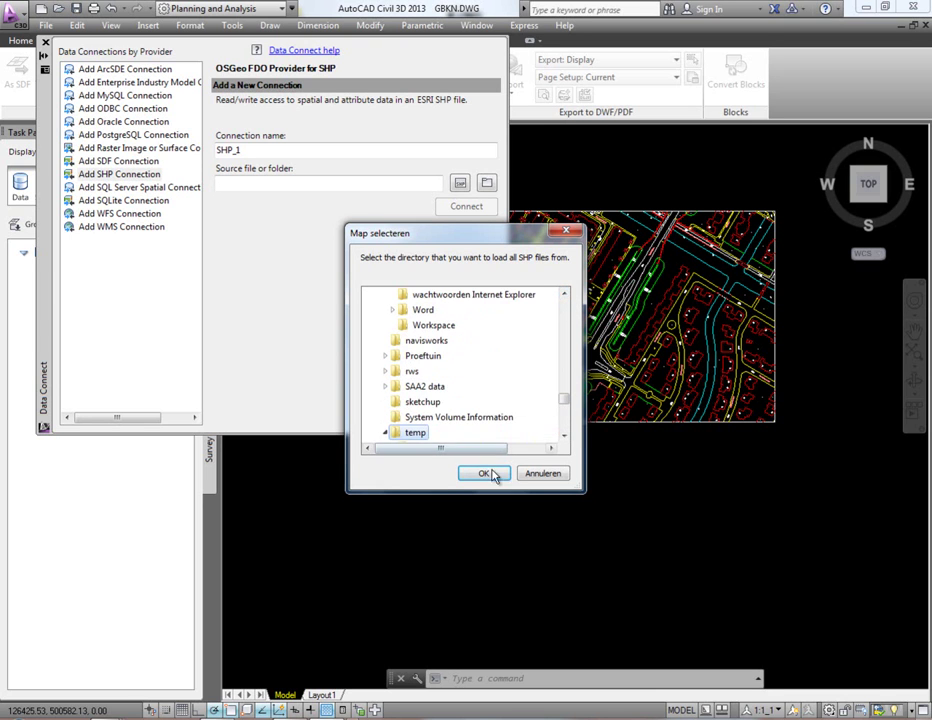
left_click(489, 473)
- Connect to D:\temp, add vlakken2 to the map, and open its Style Editor
left_click(466, 207)
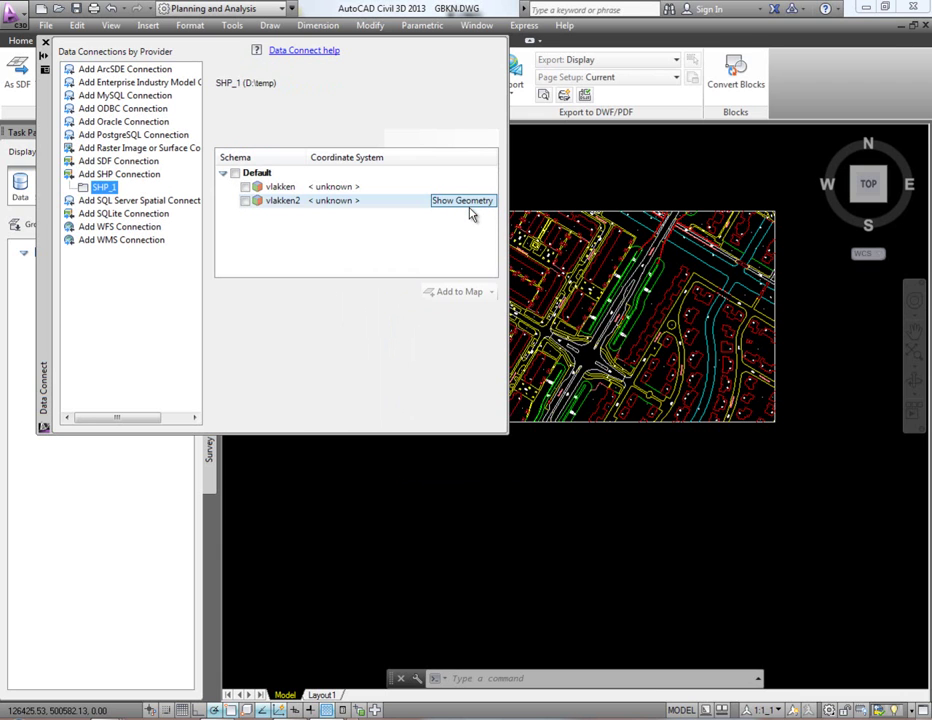
left_click(245, 200)
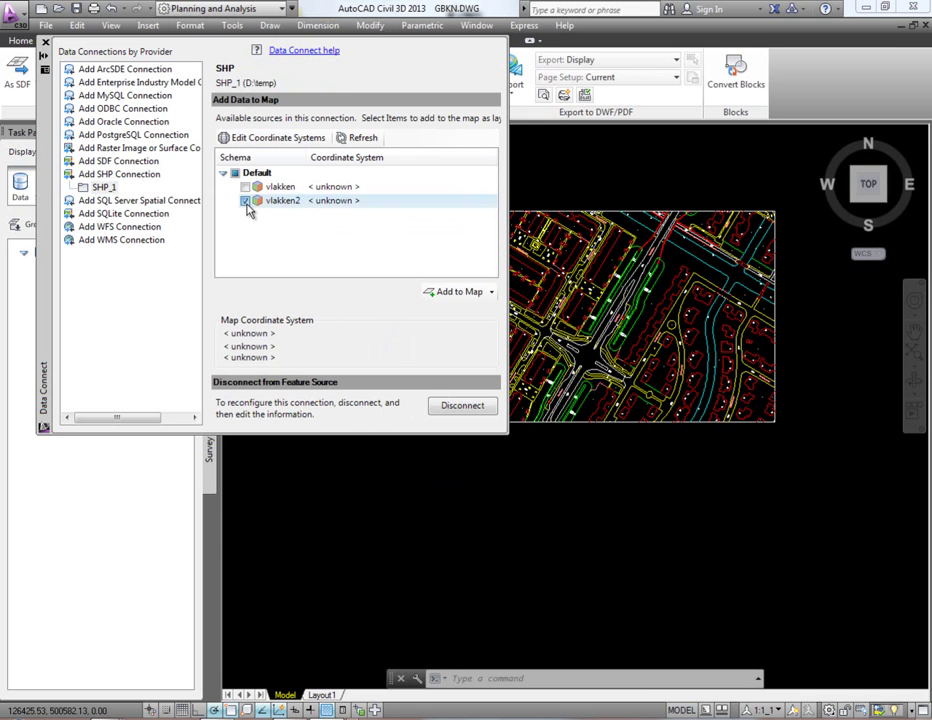
left_click(470, 292)
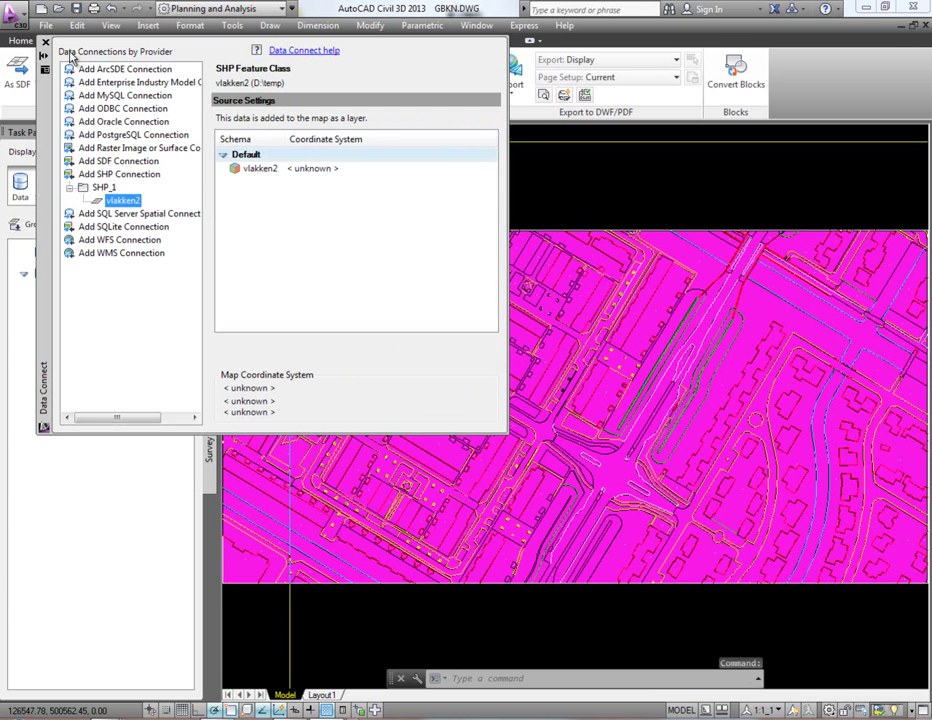
left_click(44, 42)
double_click(79, 252)
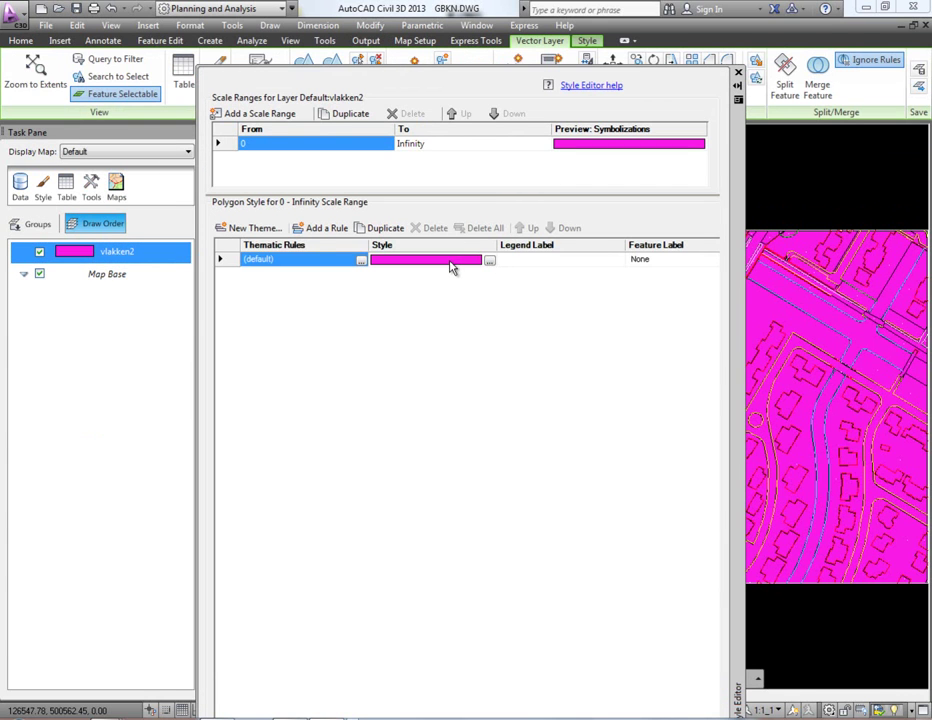
- Give the vlakken2 default polygon style a light beige fill and apply it
left_click(451, 263)
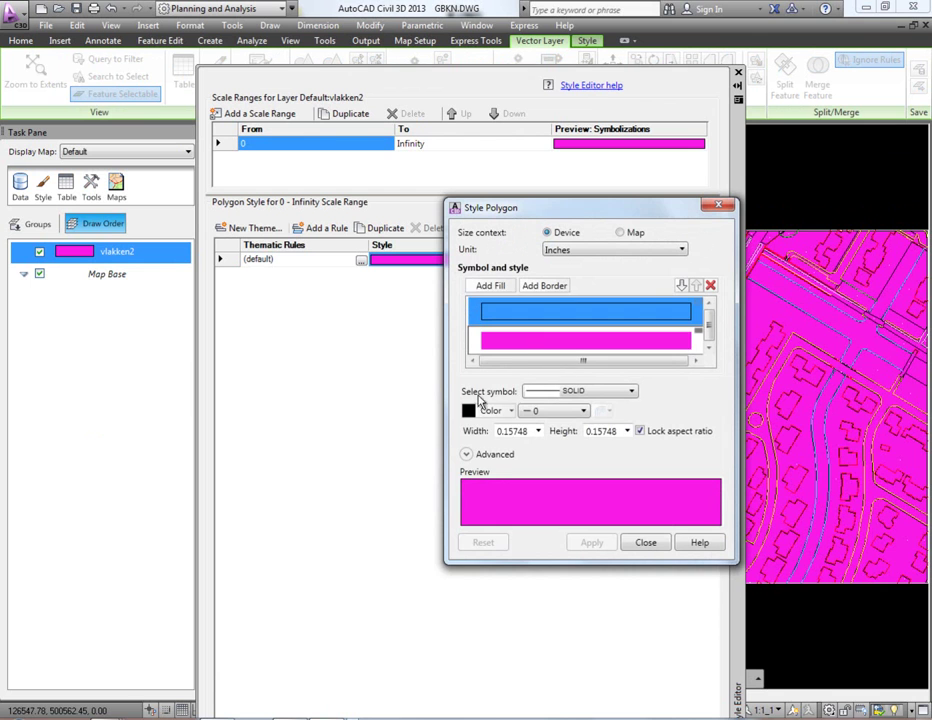
left_click(490, 340)
left_click(500, 412)
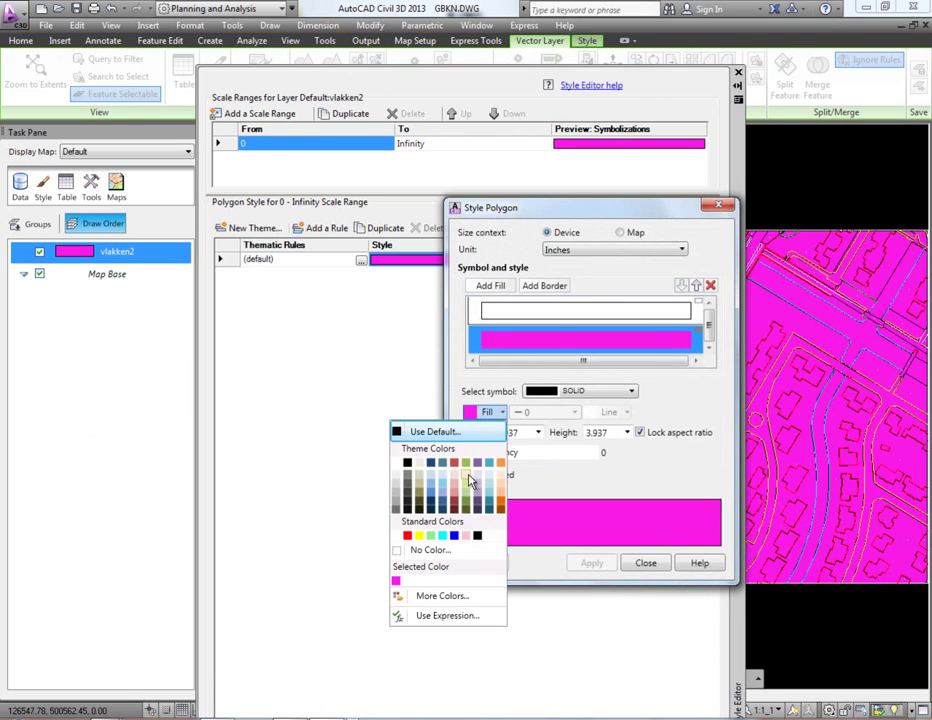
left_click(467, 478)
left_click(590, 563)
left_click(647, 563)
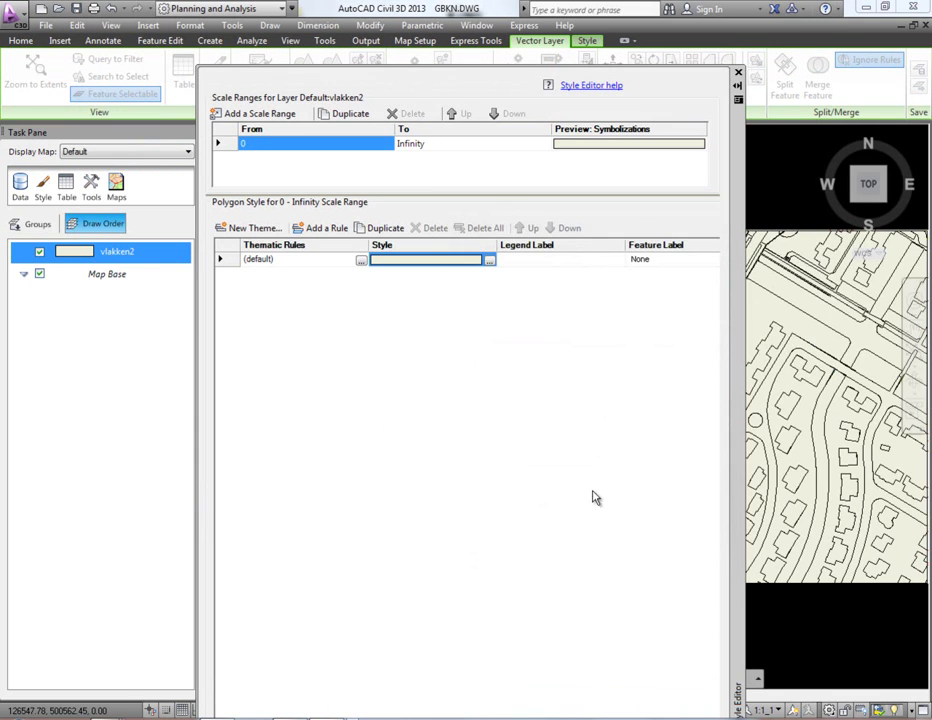
- Close the style editor and widen the LAYER and AREA columns of the vlakken2 data table
left_click(738, 75)
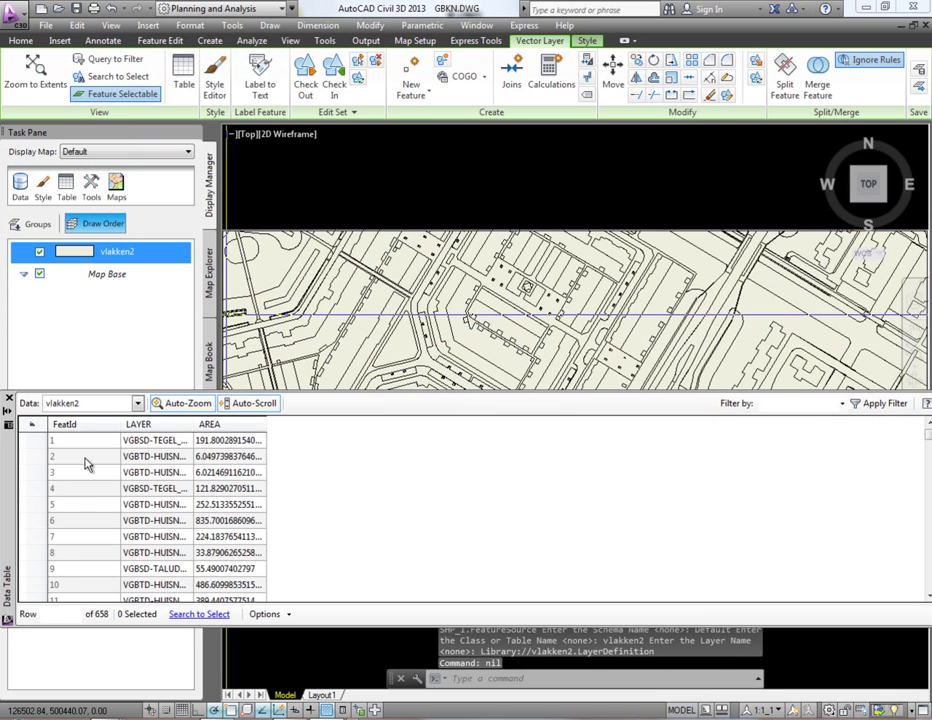
left_click_drag(190, 424, 289, 424)
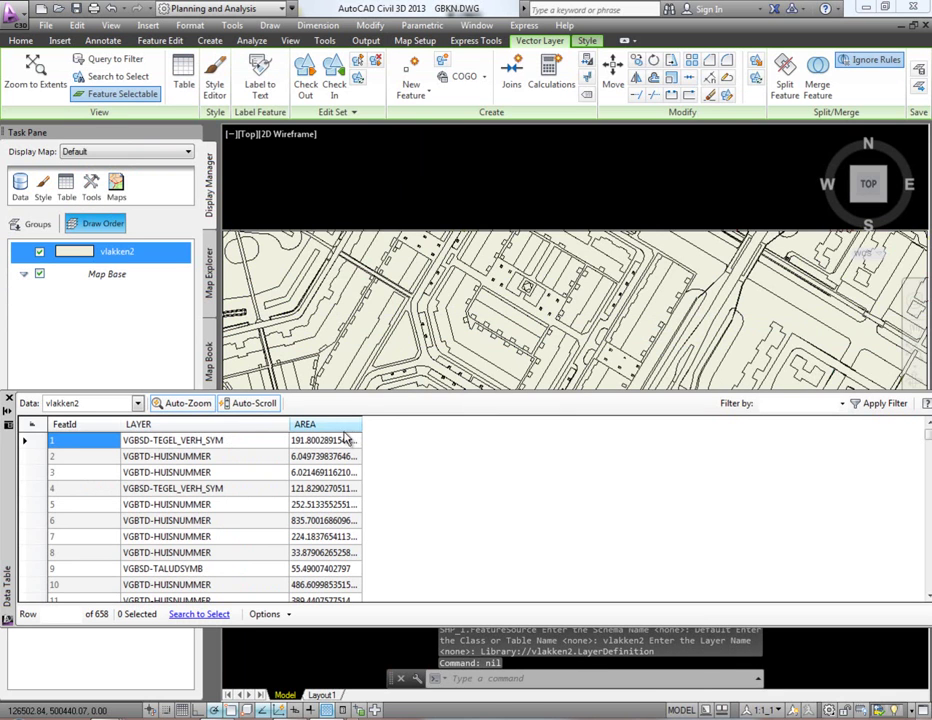
left_click_drag(361, 424, 442, 428)
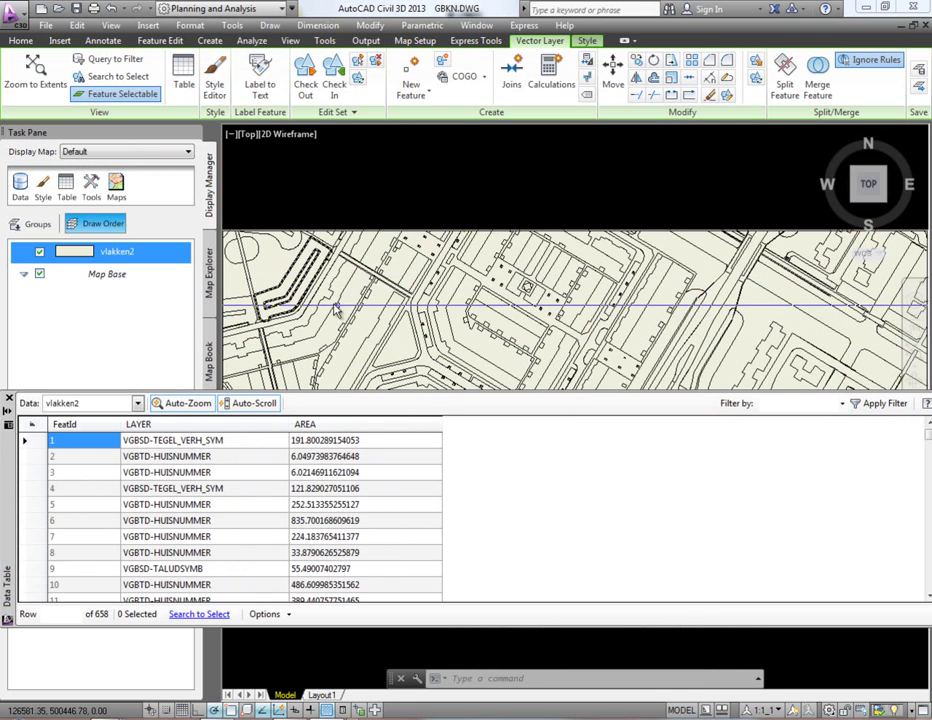
- Select a road polygon on the map to find its record, then close the Data Table
scroll(400, 330, "up", 5)
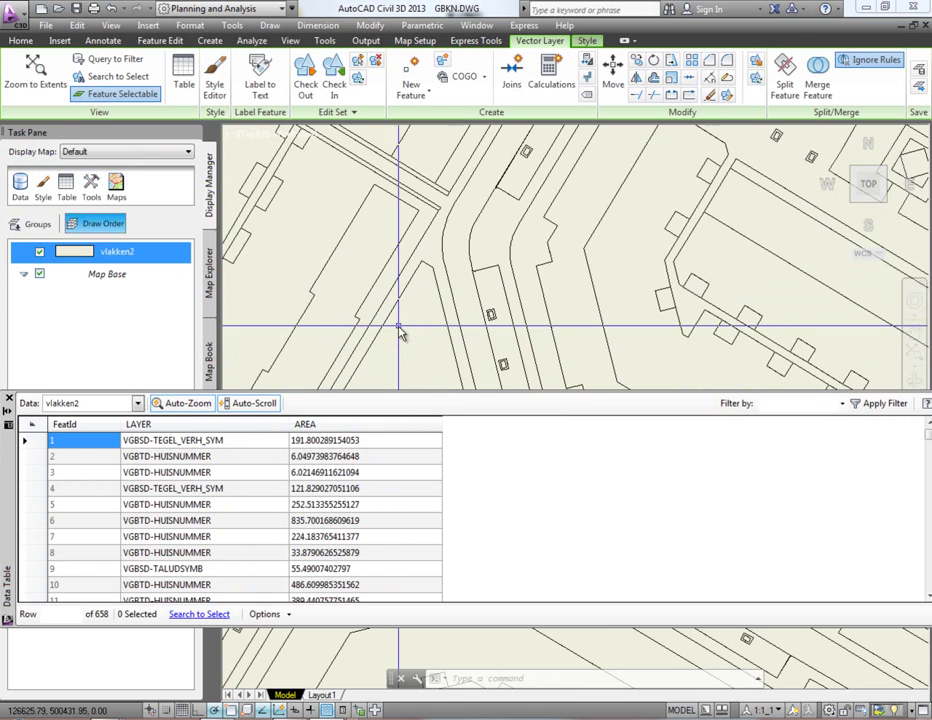
left_click(425, 256)
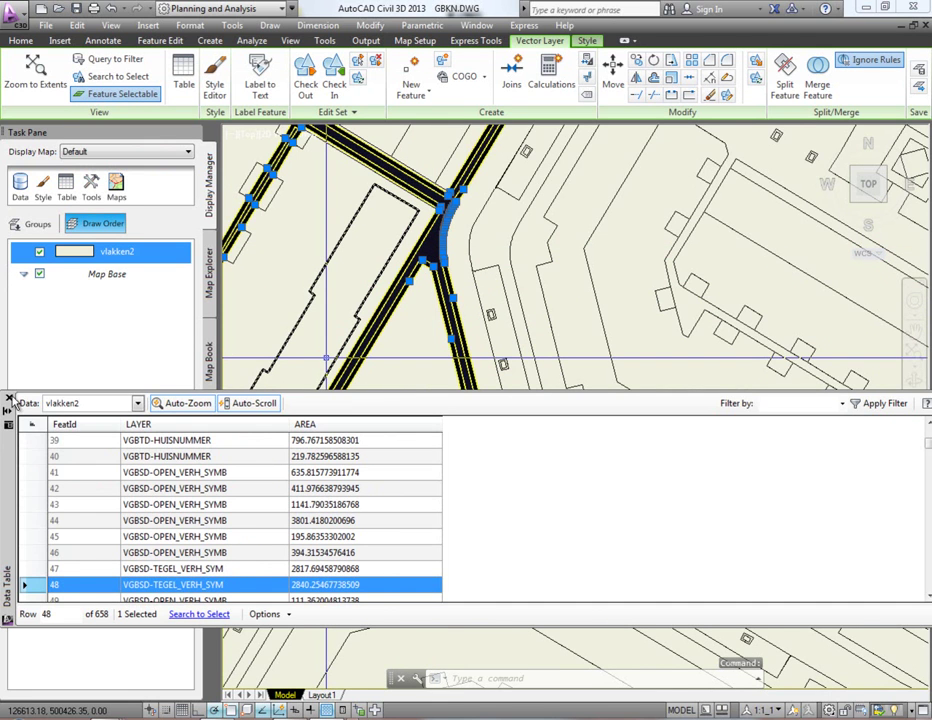
left_click(9, 399)
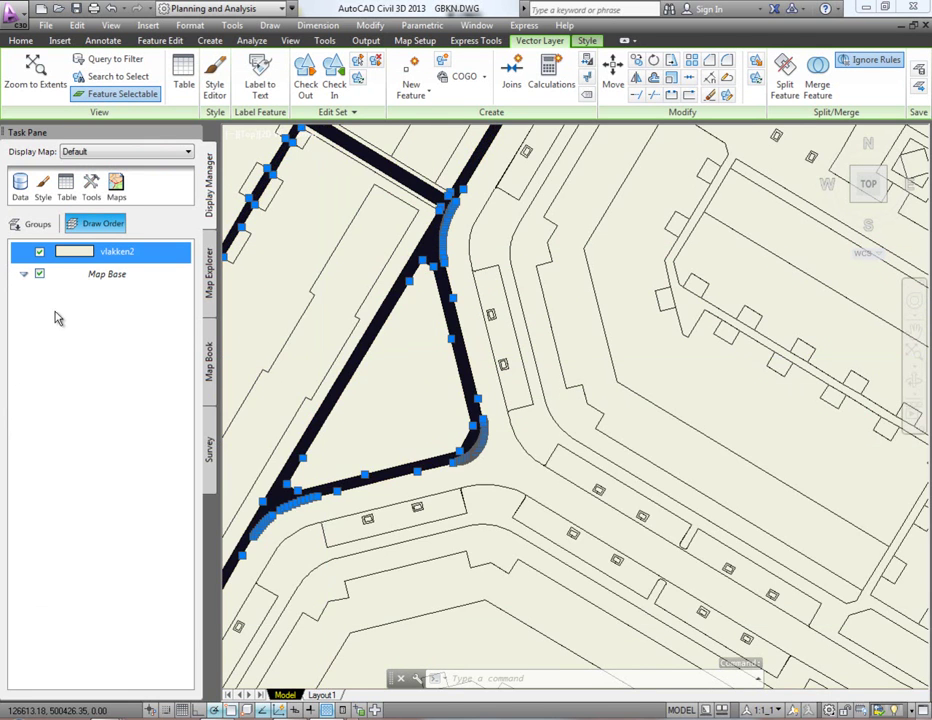
- Create a new vlakken2 theme by the LAYER property, producing seven rules with graded orange fills
left_click(45, 185)
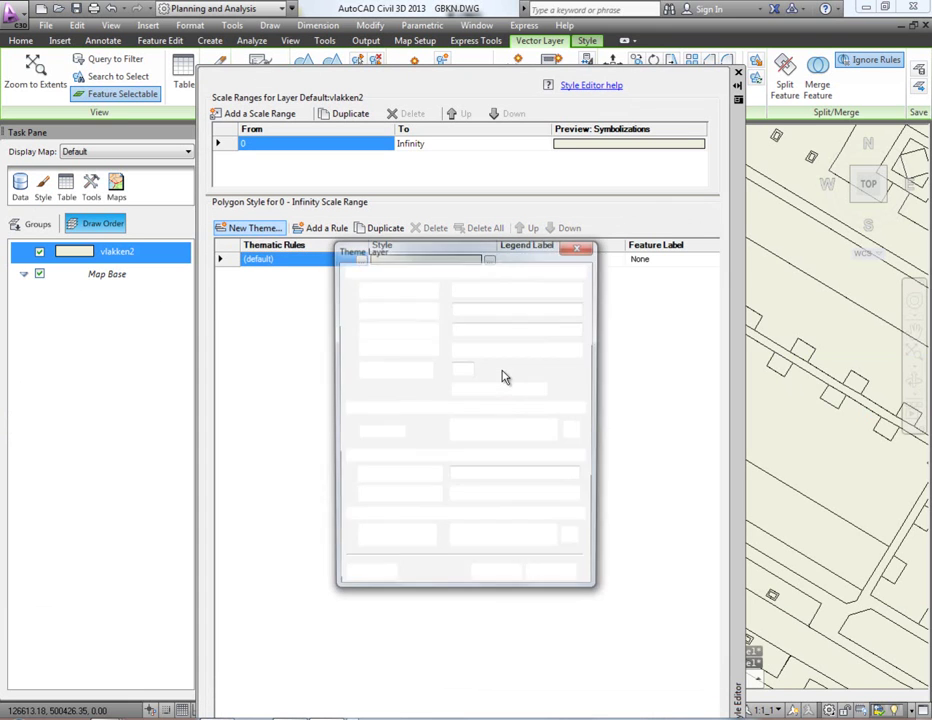
left_click(507, 290)
left_click(505, 311)
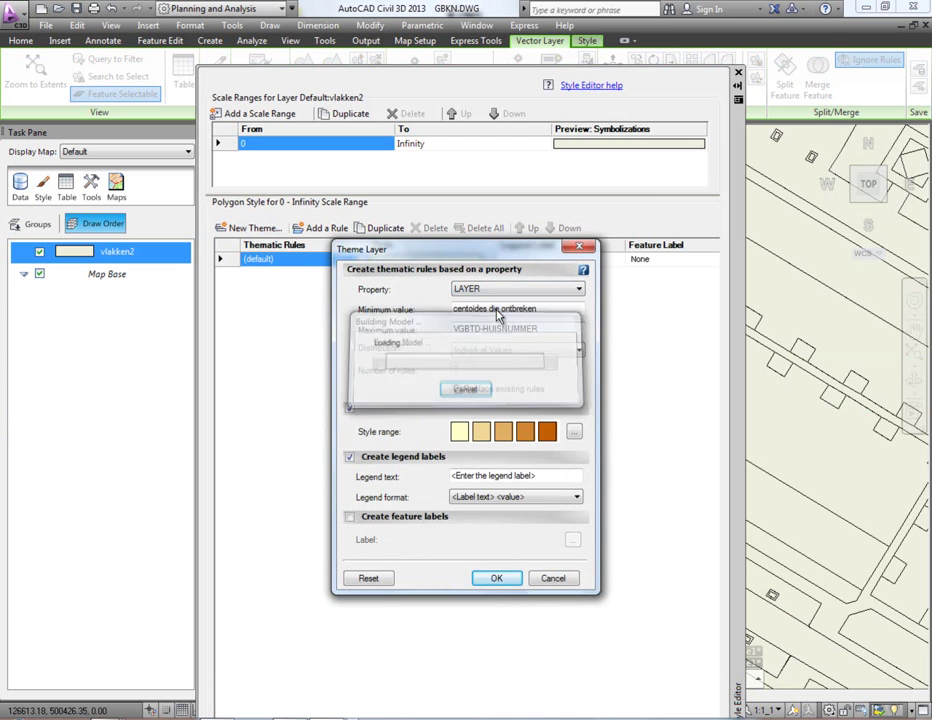
left_click(496, 578)
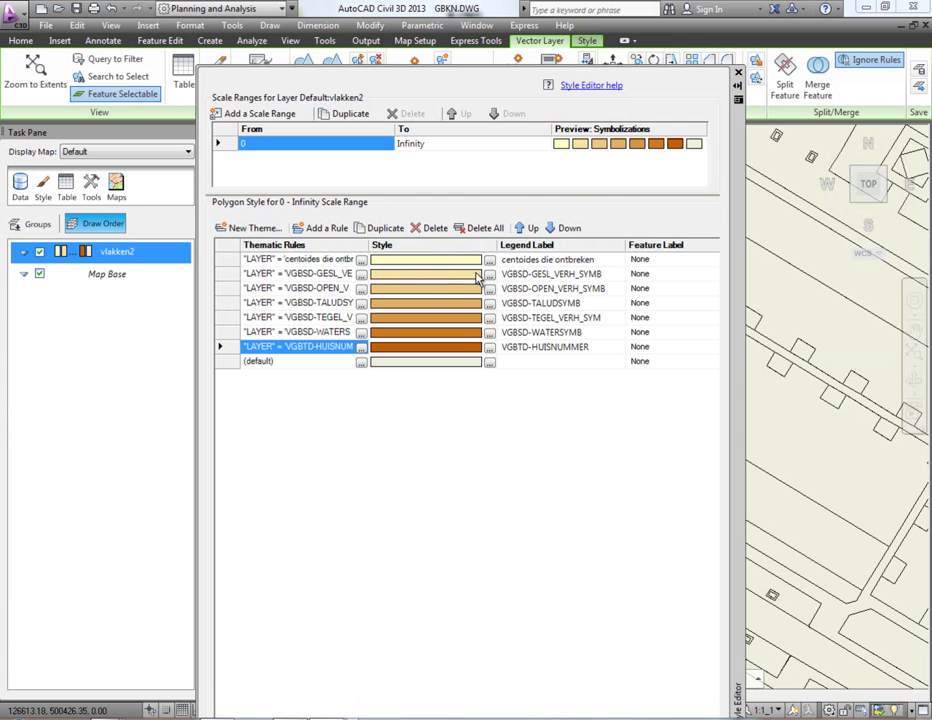
- Give the GESL_VERH road rule a grey fill
left_click(489, 276)
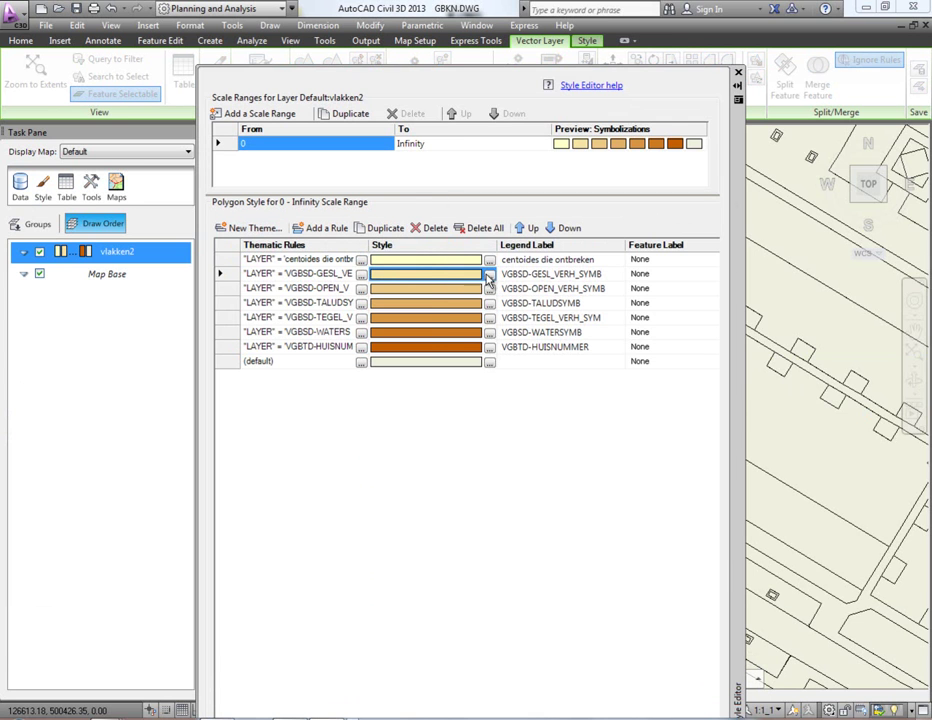
left_click(520, 342)
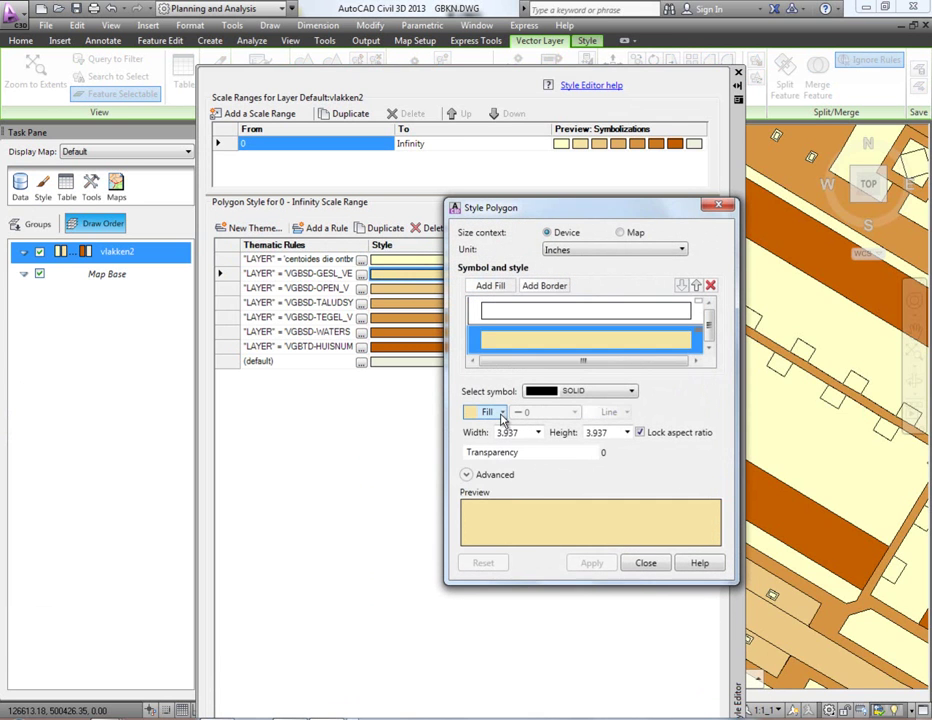
left_click(501, 413)
left_click(405, 509)
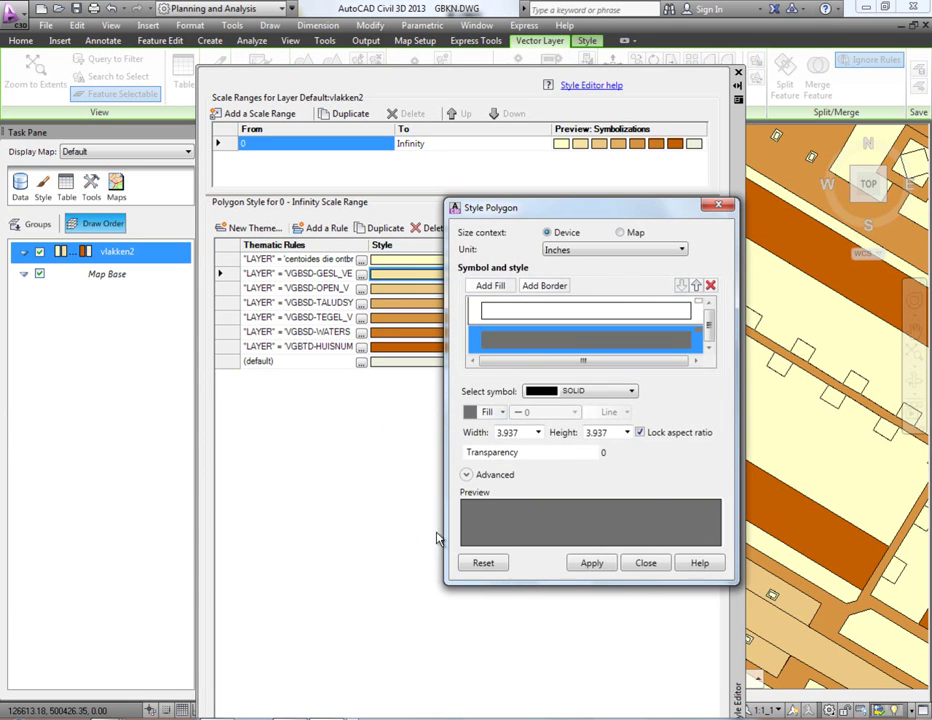
left_click(590, 564)
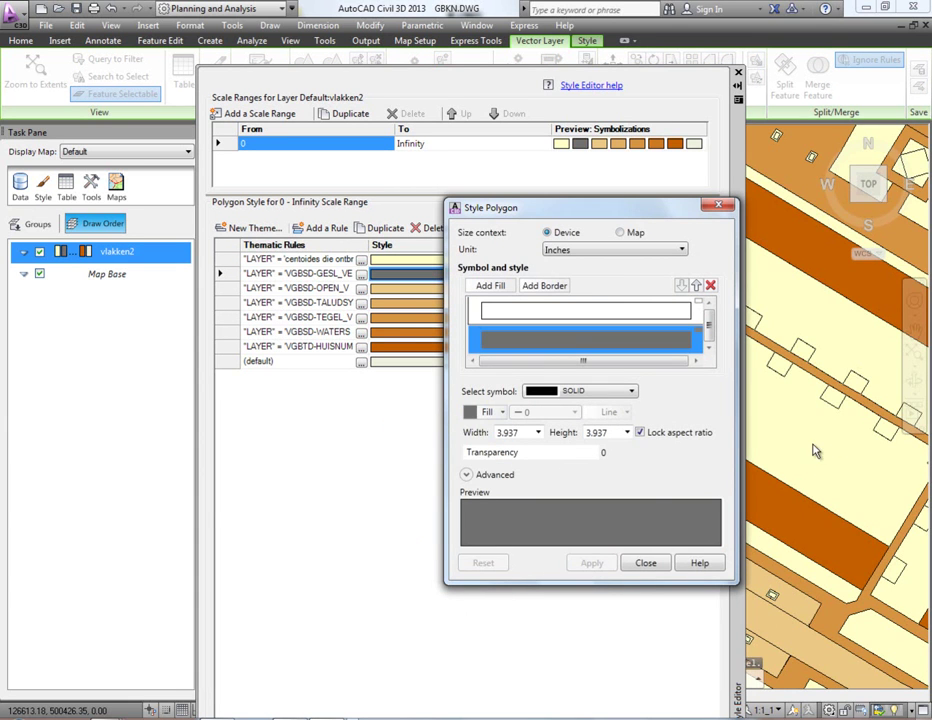
left_click(646, 563)
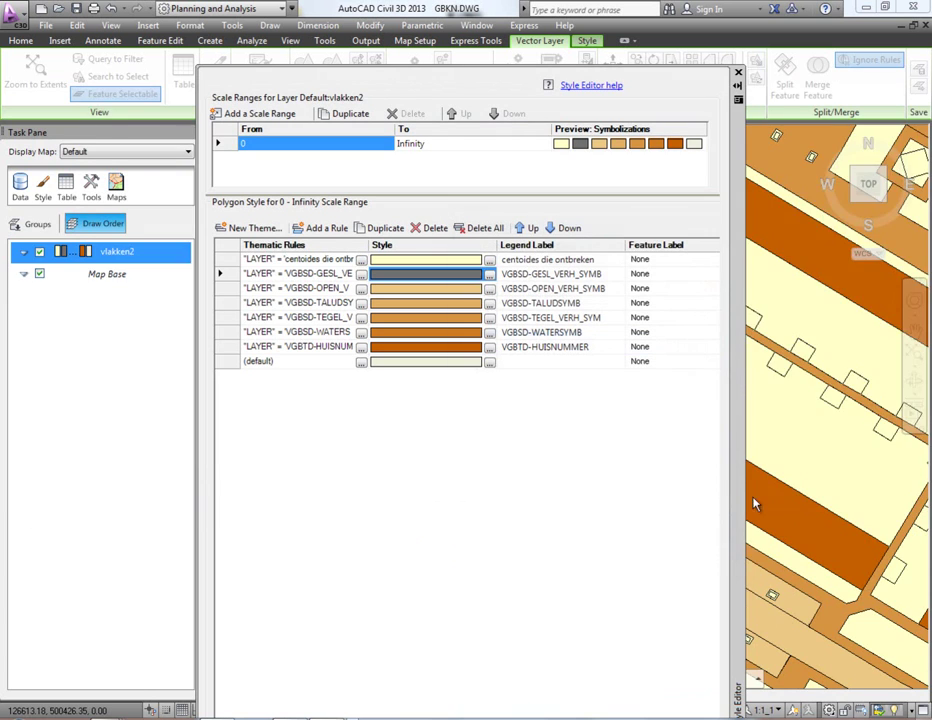
- Leave OPEN_VERH unchanged and give the TALUDSYMB slope rule a light green fill
scroll(838, 480, "down", 5)
scroll(838, 480, "up", 5)
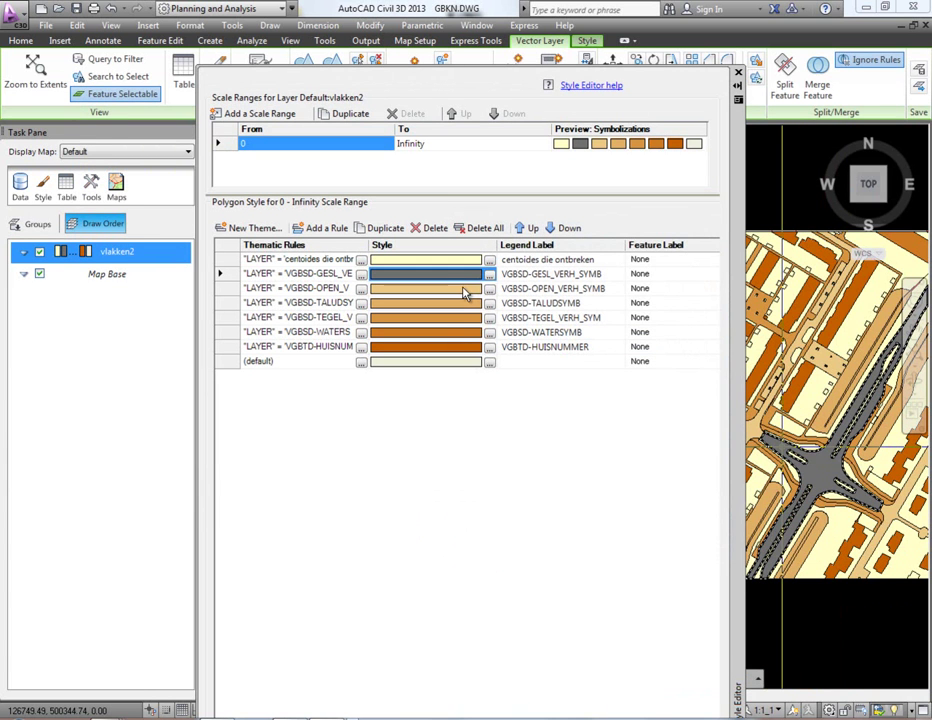
left_click(489, 288)
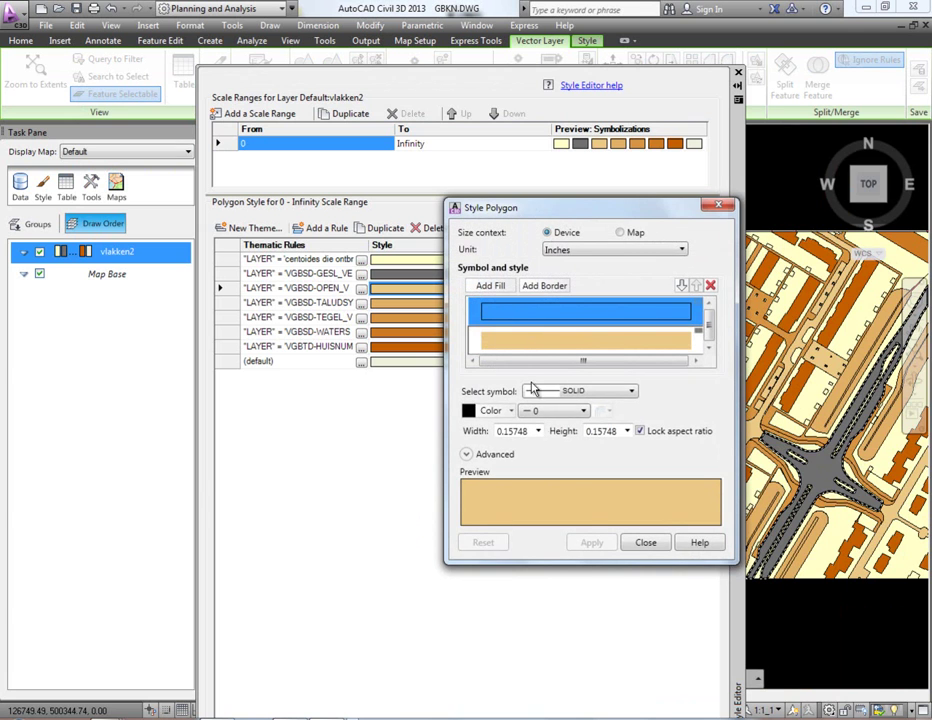
left_click(643, 543)
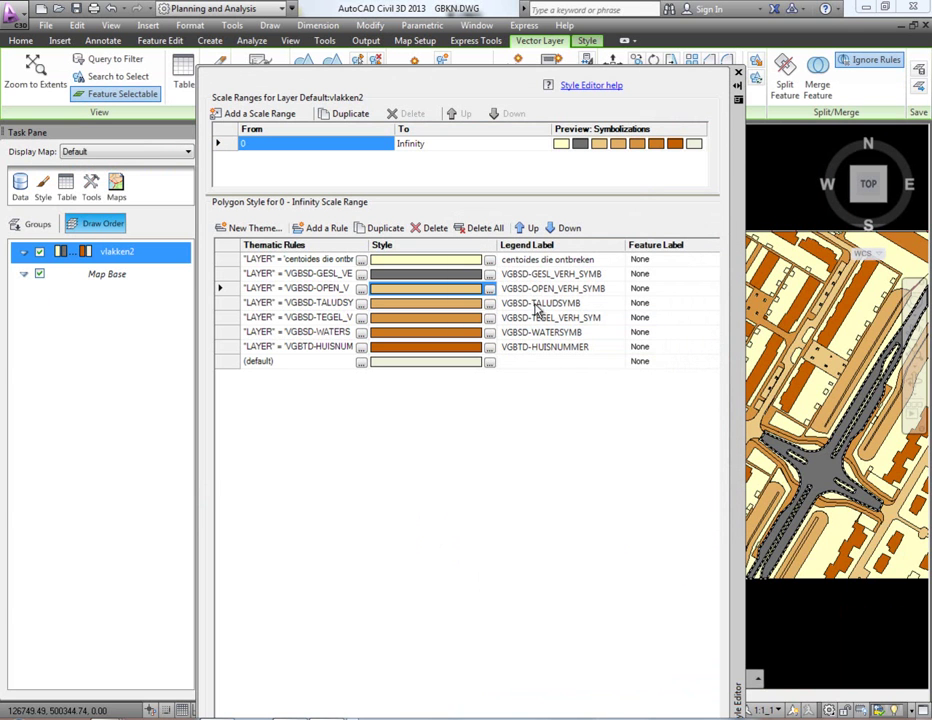
left_click(488, 303)
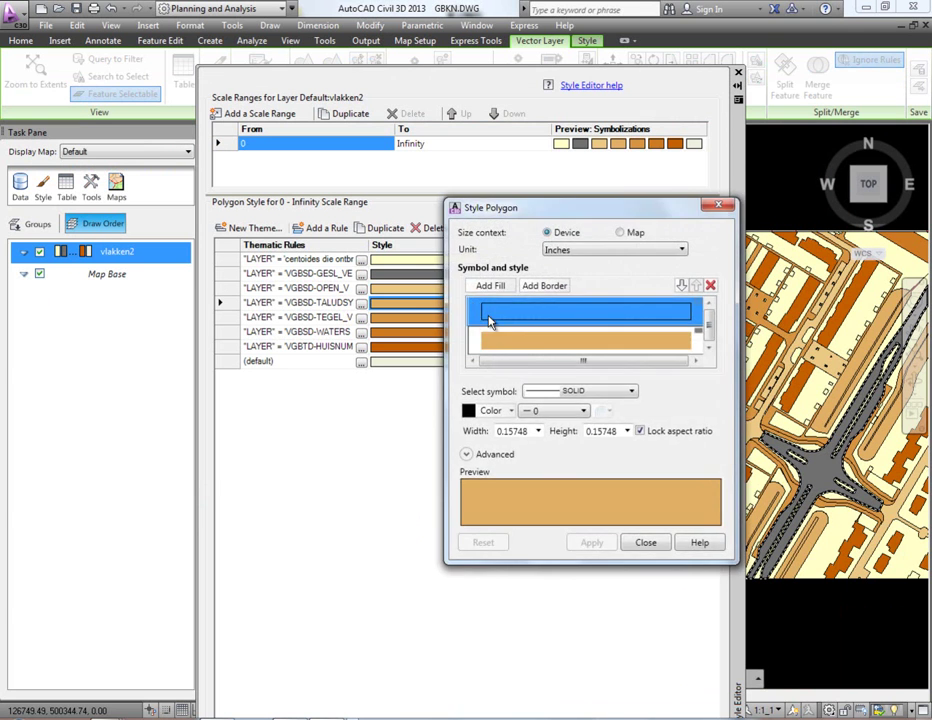
left_click(490, 412)
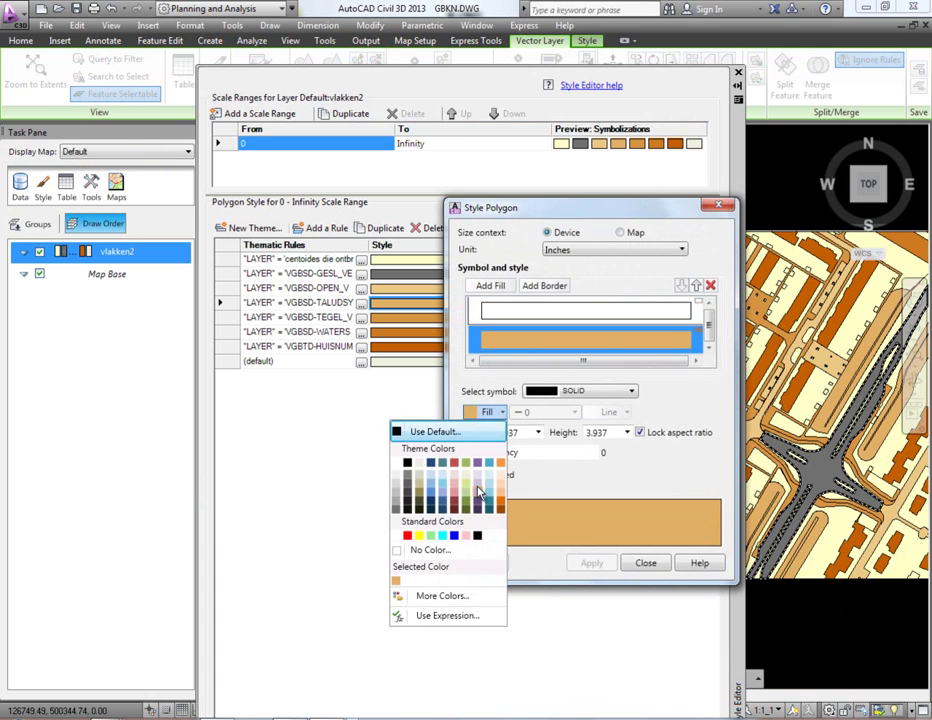
left_click(466, 487)
left_click(601, 562)
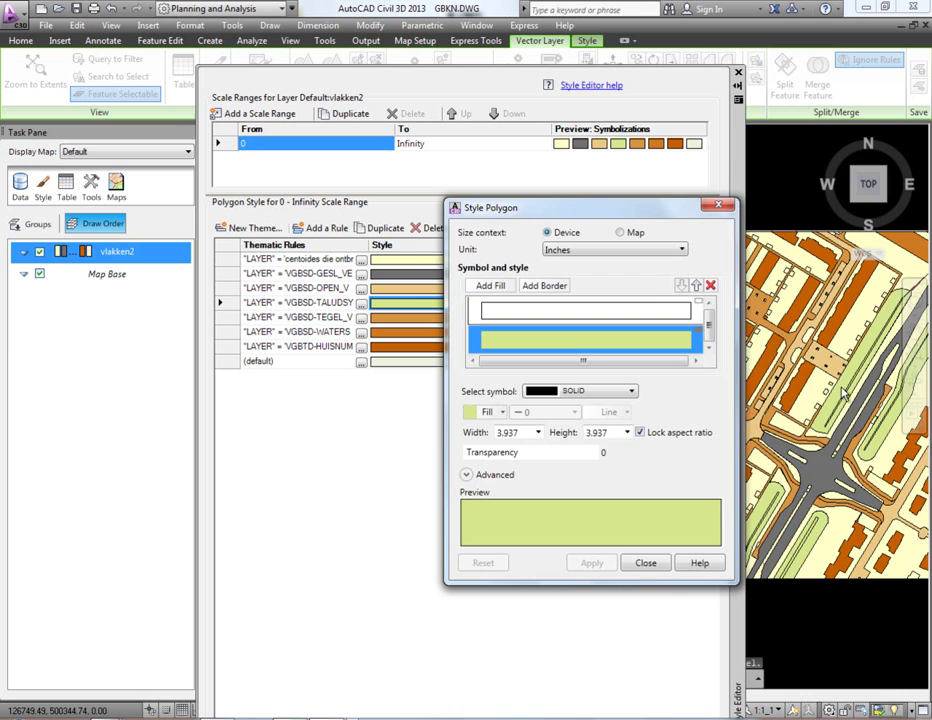
left_click(646, 564)
- Give the TEGEL_VERH paving rule a white fill
left_click(470, 318)
left_click(489, 317)
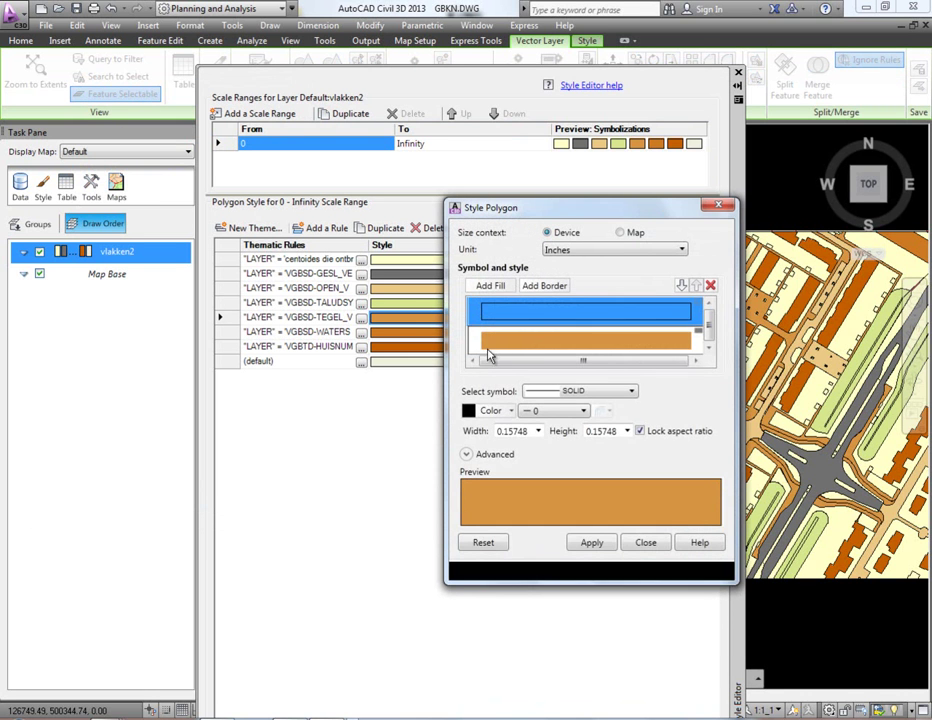
left_click(483, 340)
left_click(487, 412)
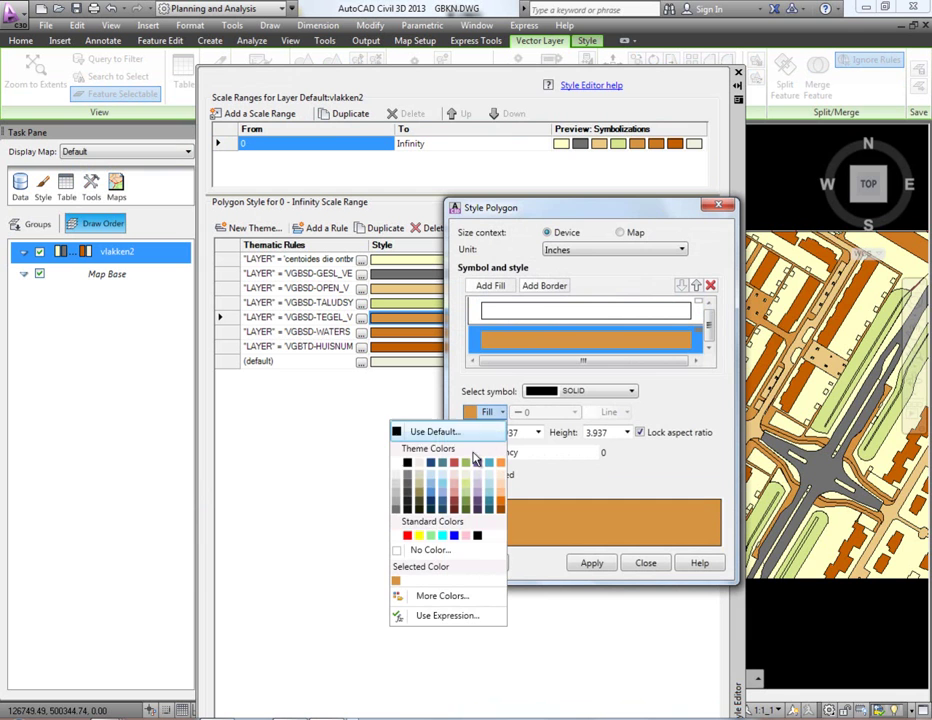
left_click(396, 481)
left_click(595, 563)
left_click(645, 563)
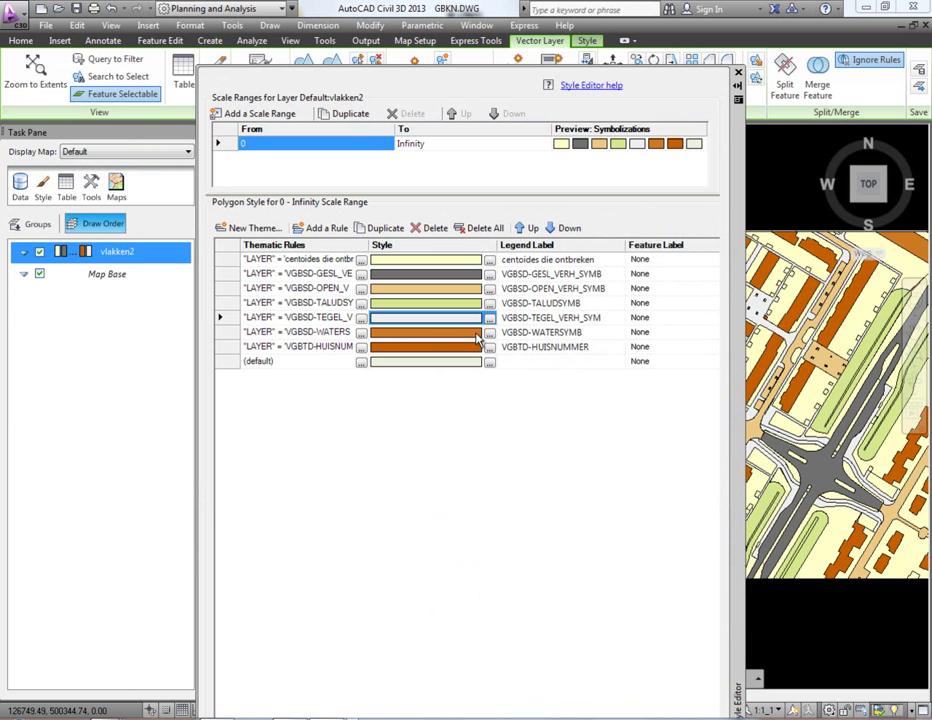
- Give the WATERSYMB water rule a light blue fill
double_click(478, 340)
left_click(510, 345)
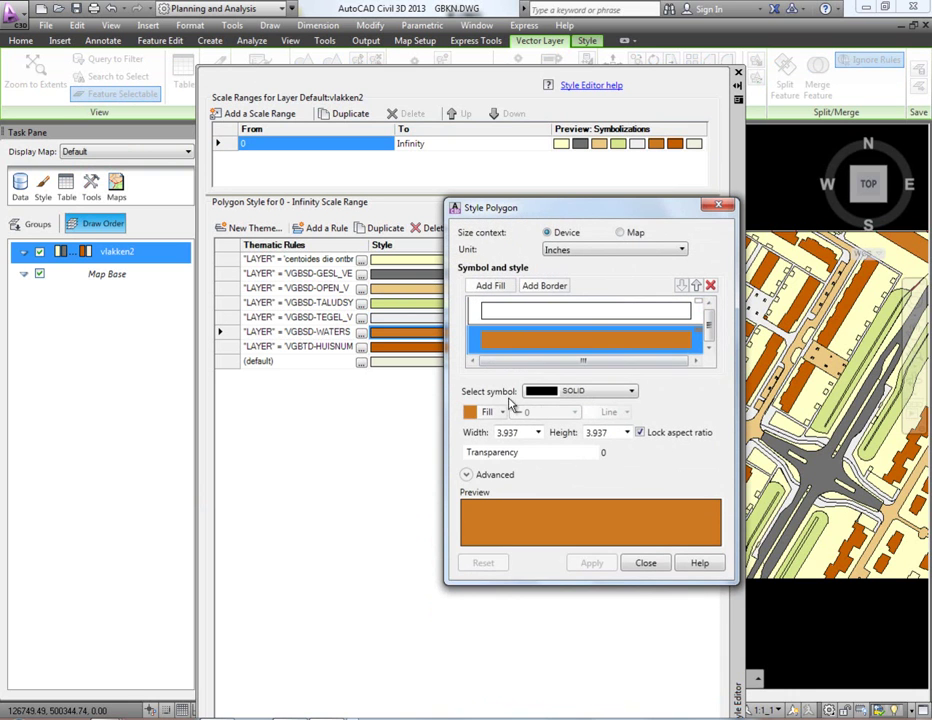
left_click(502, 412)
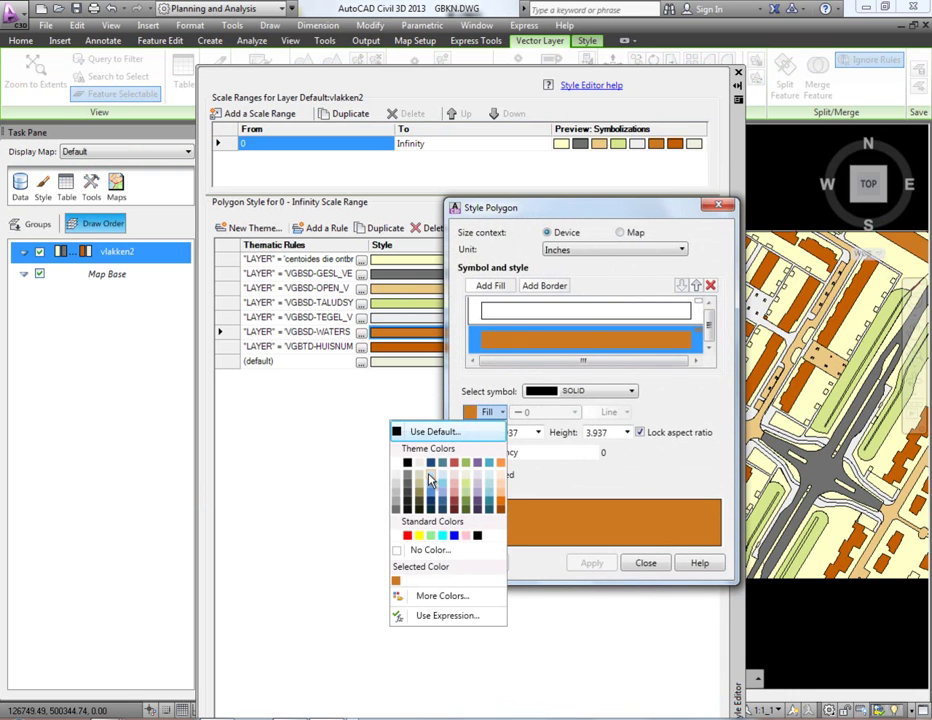
left_click(430, 478)
left_click(591, 564)
left_click(643, 566)
- Give the HUISNUMMER building rule a red fill
double_click(471, 348)
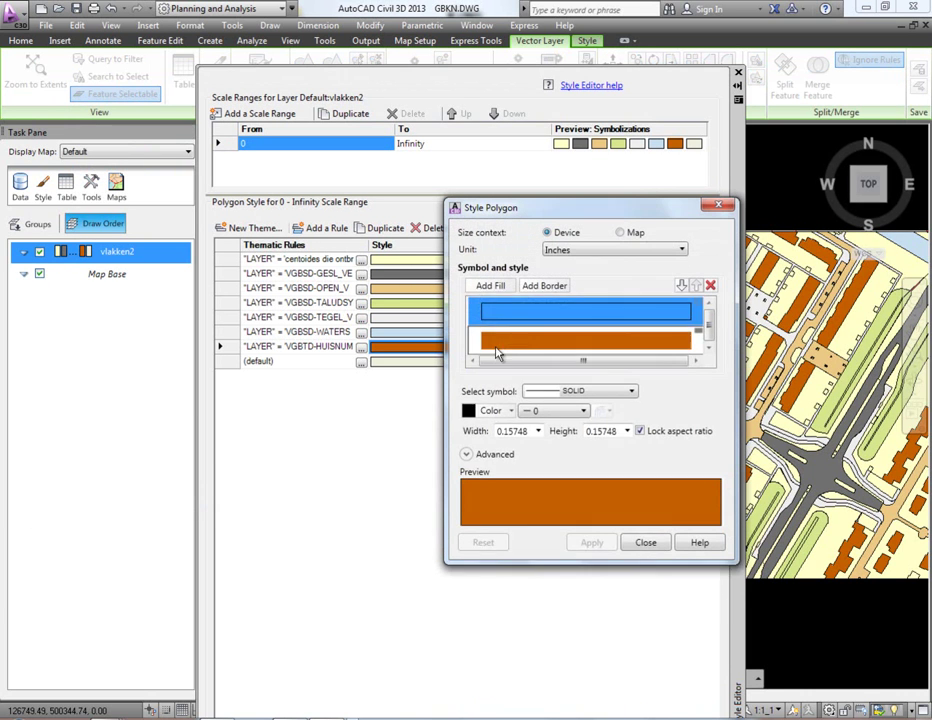
left_click(501, 412)
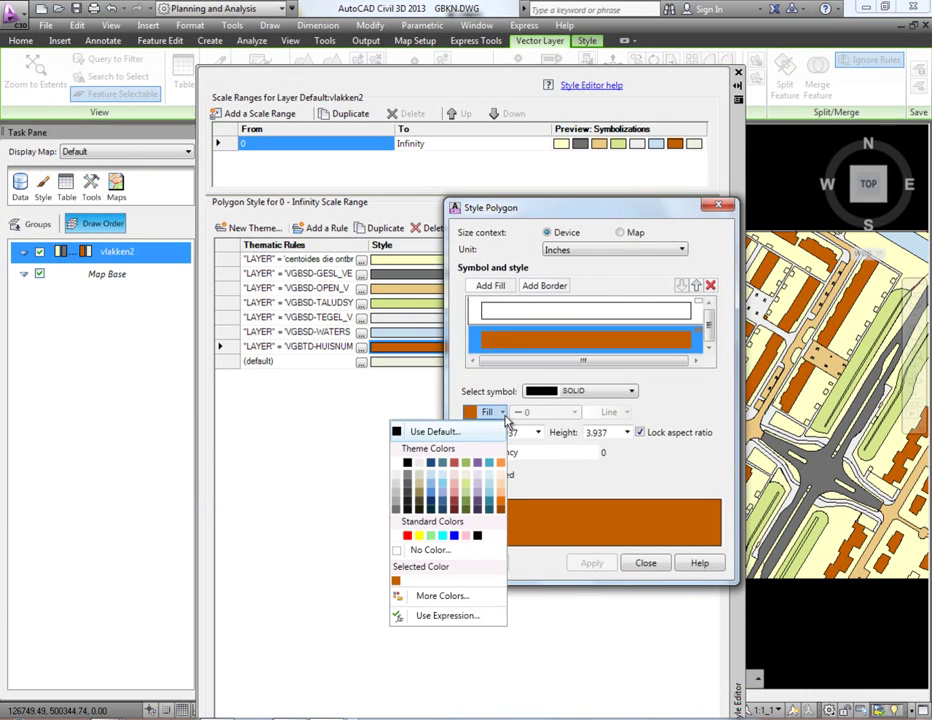
left_click(407, 535)
left_click(647, 564)
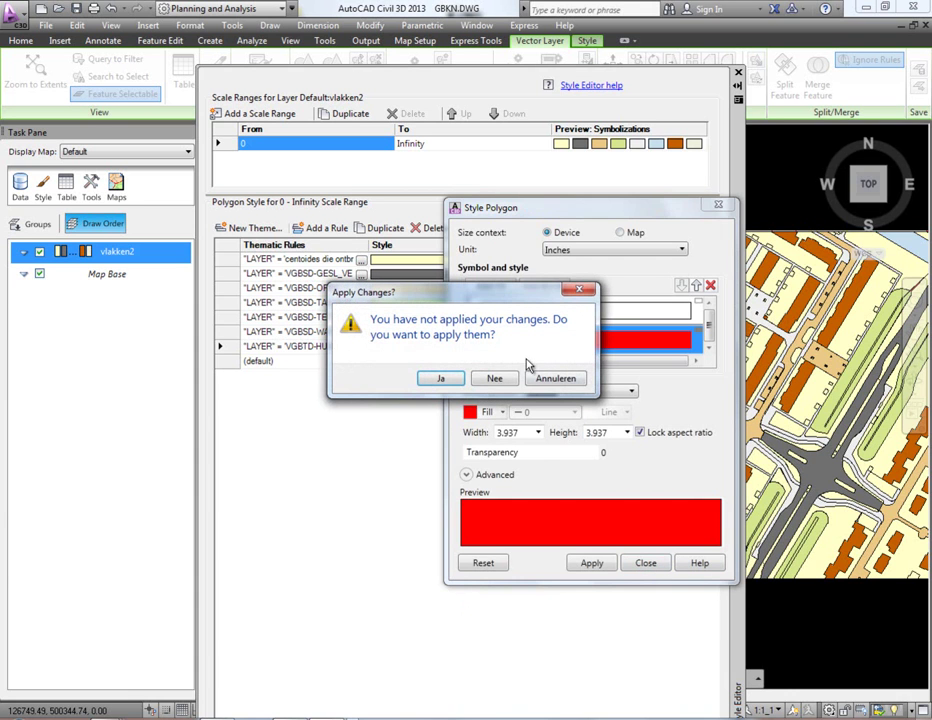
left_click(553, 379)
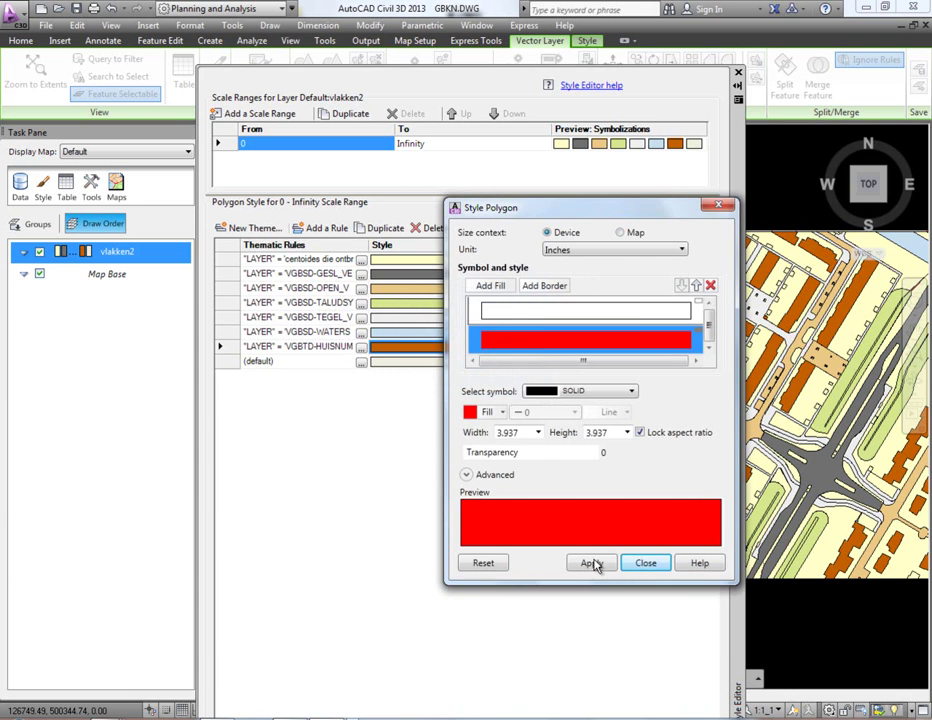
left_click(591, 564)
left_click(647, 564)
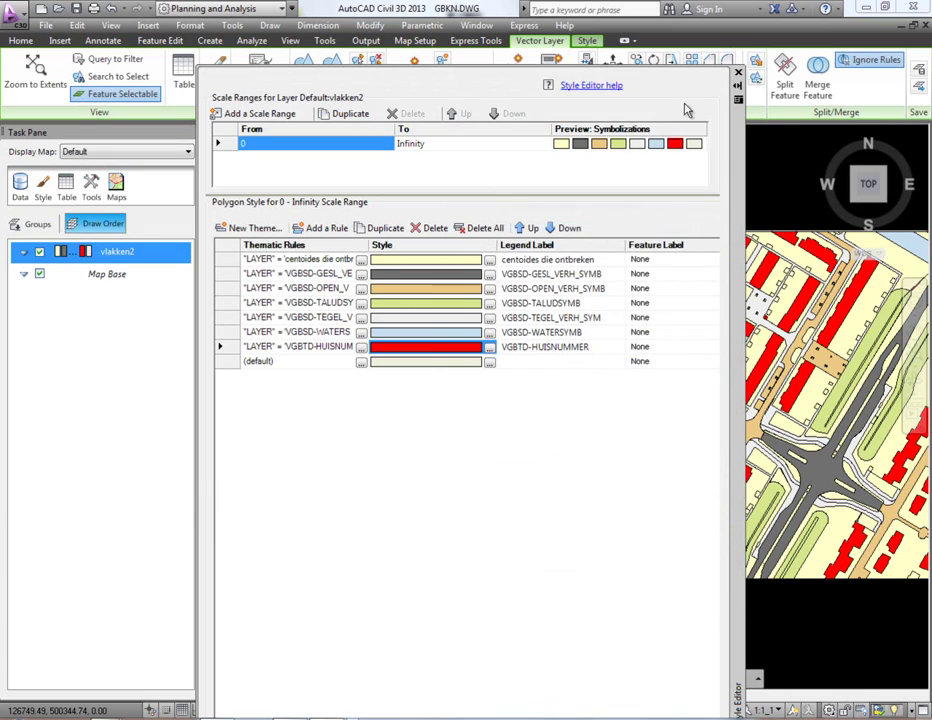
- Close the Style Editor and review the map's grey roads, blue water and red buildings
left_click(737, 74)
scroll(616, 270, "down", 5)
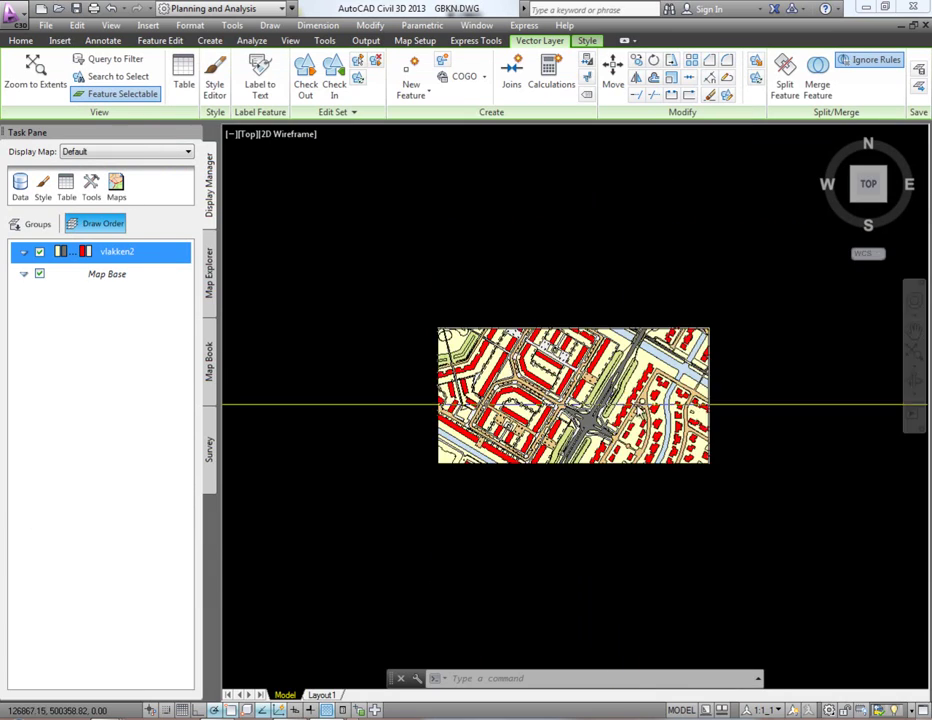
scroll(580, 458, "up", 8)
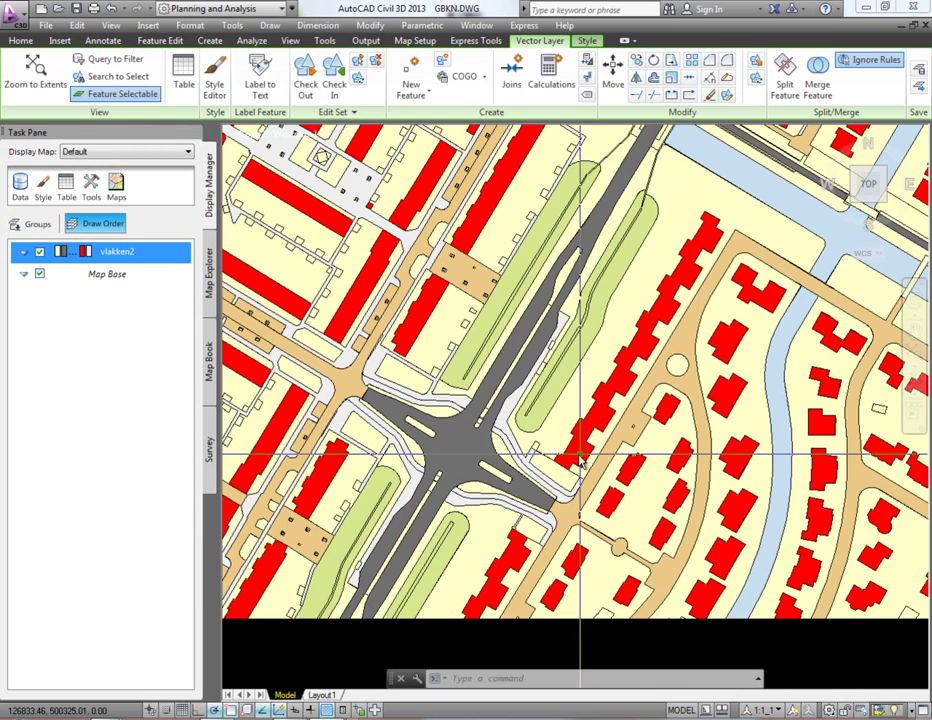
left_click(92, 185)
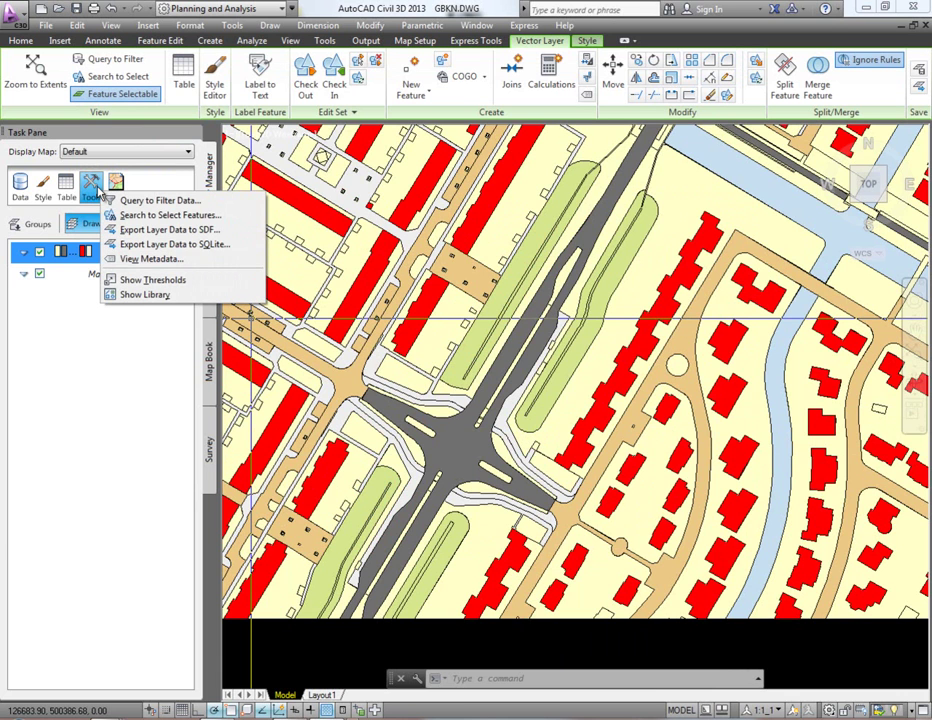
key("Escape")
key("Escape")
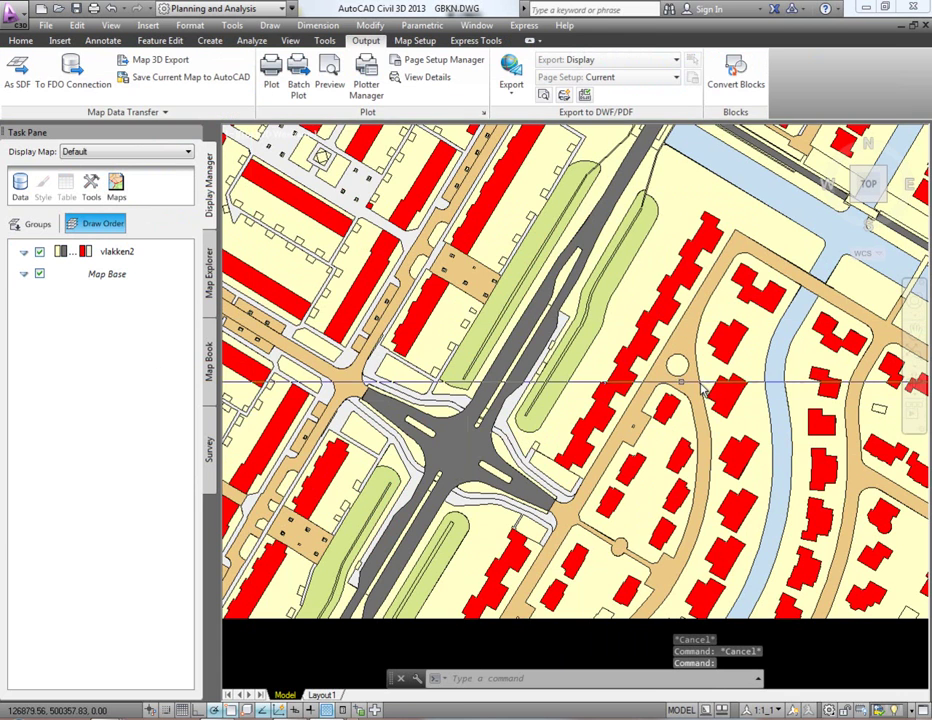
scroll(543, 362, "down", 2)
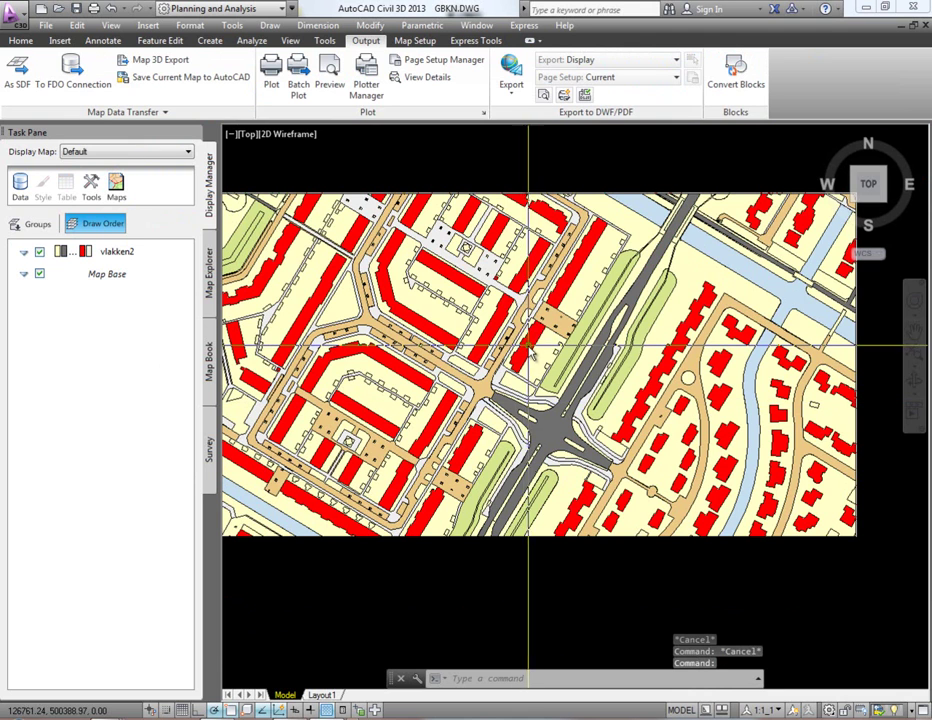